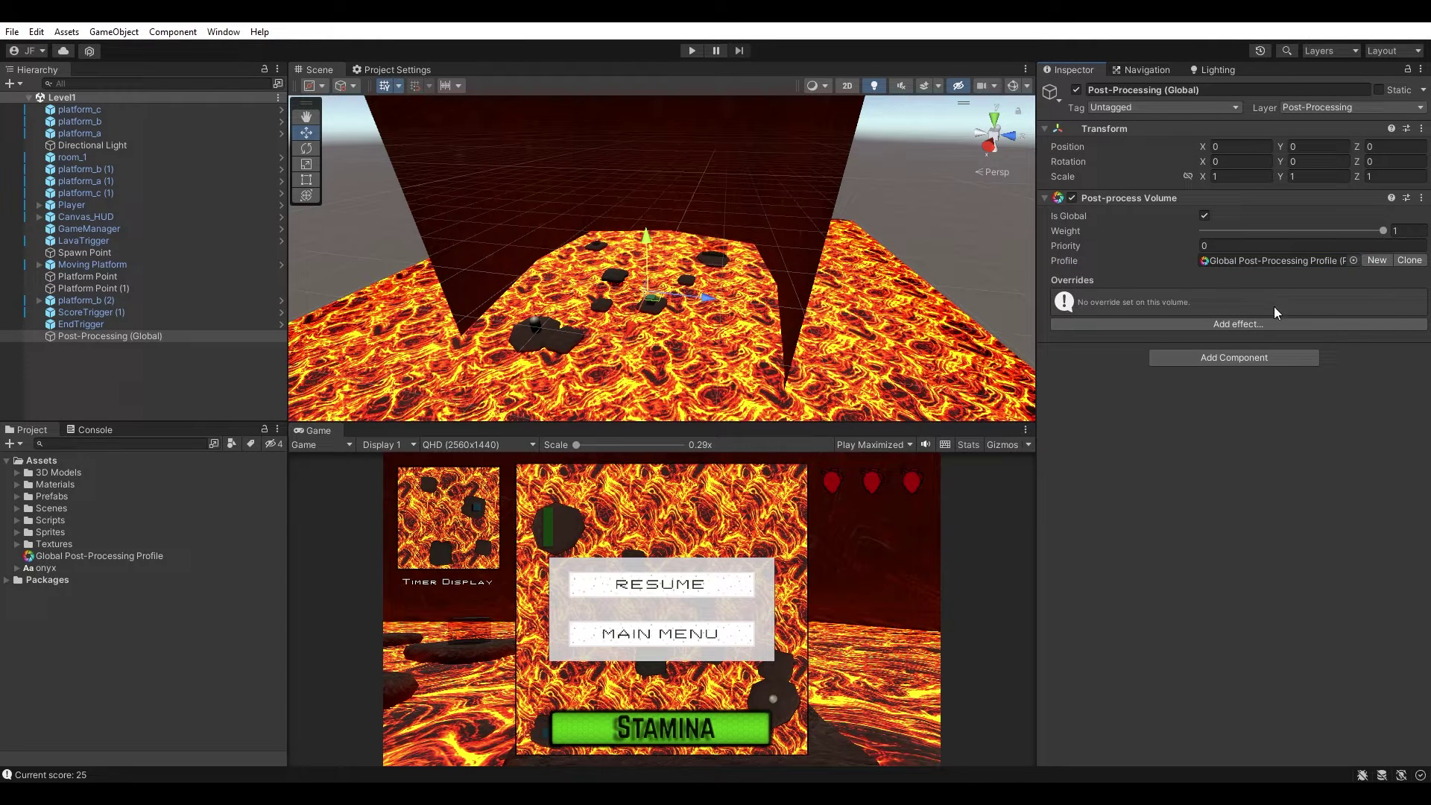
Add the Unity > Ambient Occlusion effect to the volume profile, defaulting to Multi Scale Volumetric Obscurance
{"action": "left_click", "coordinate": [1267, 324]}
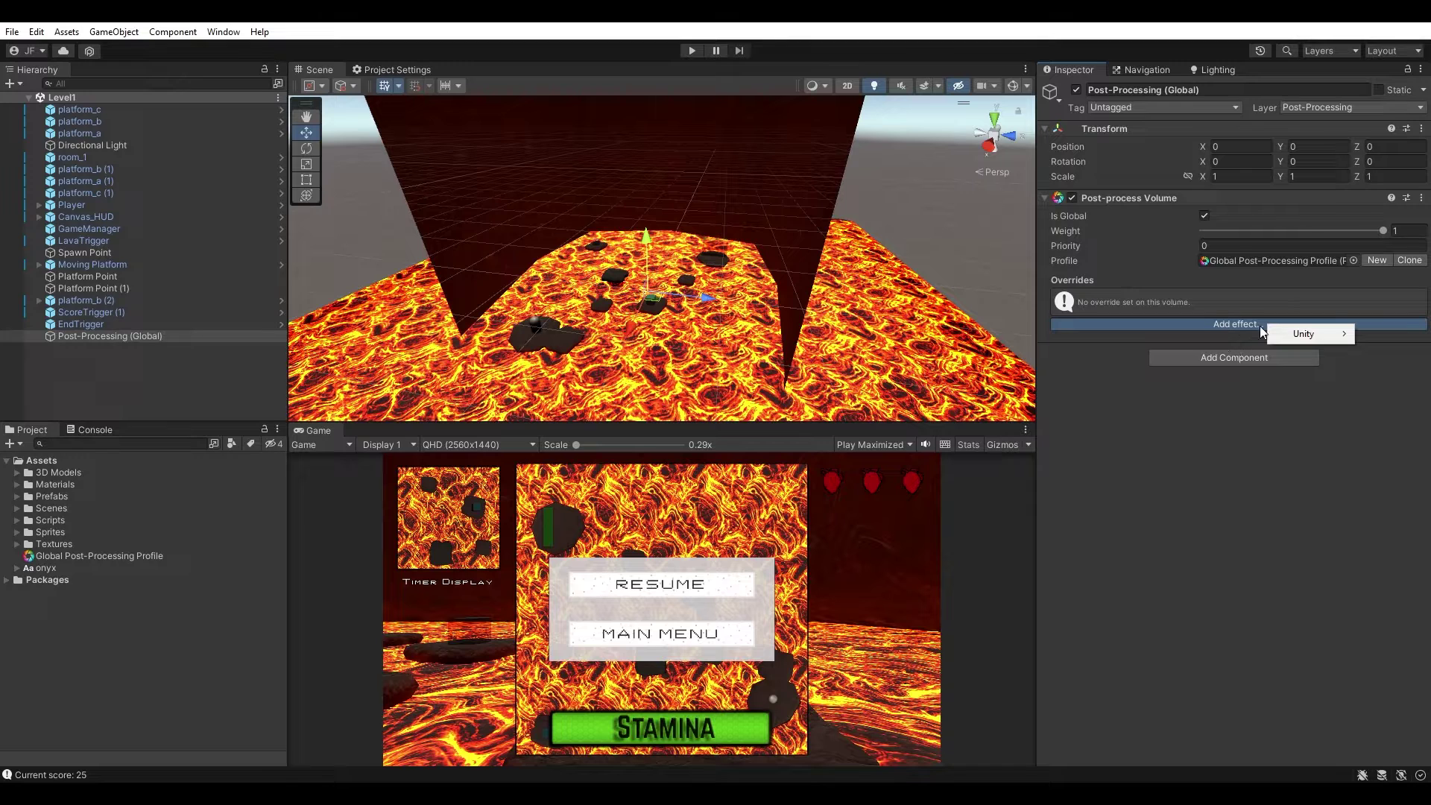
{"action": "mouse_move", "coordinate": [1313, 335]}
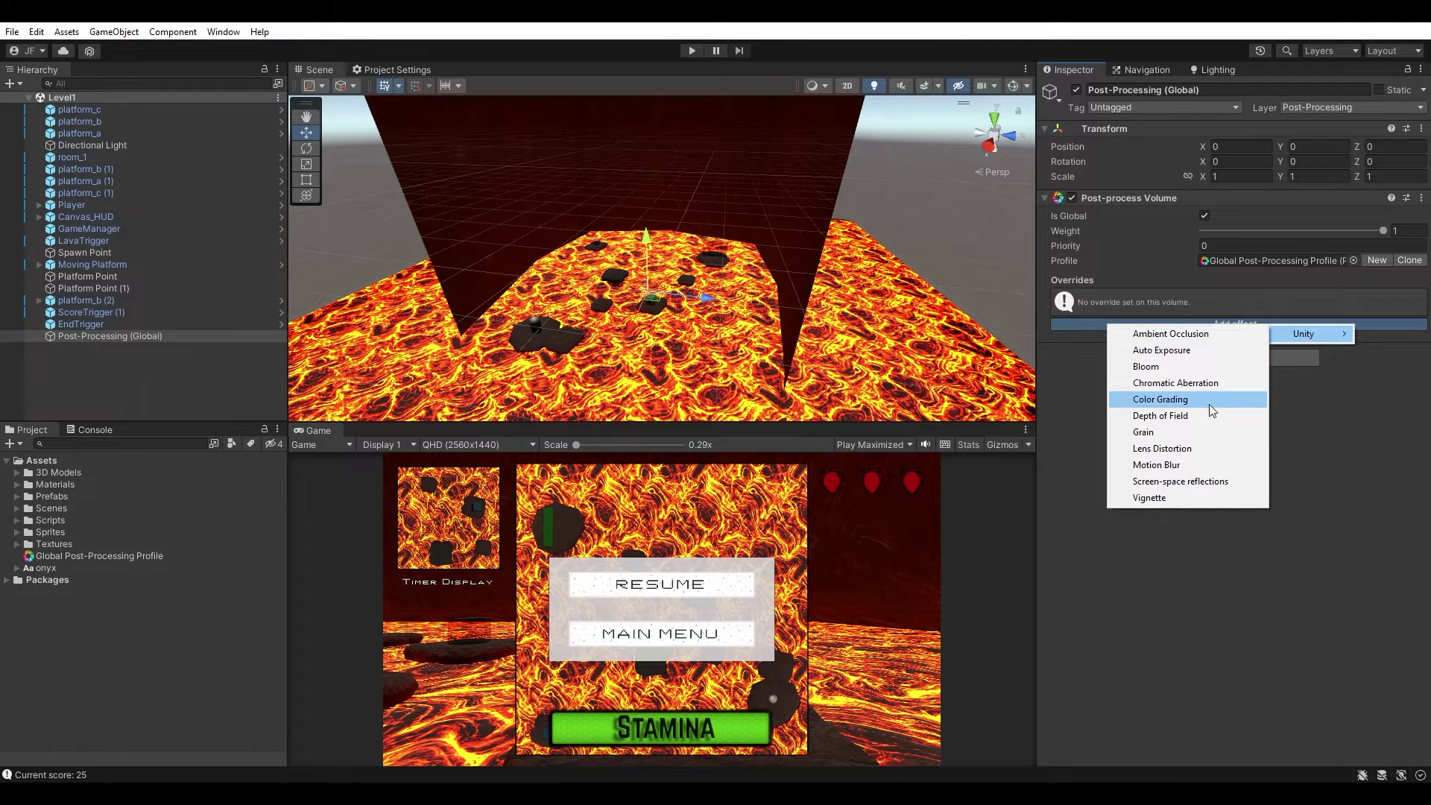
{"action": "left_click", "coordinate": [1300, 335]}
{"action": "mouse_move", "coordinate": [1297, 335]}
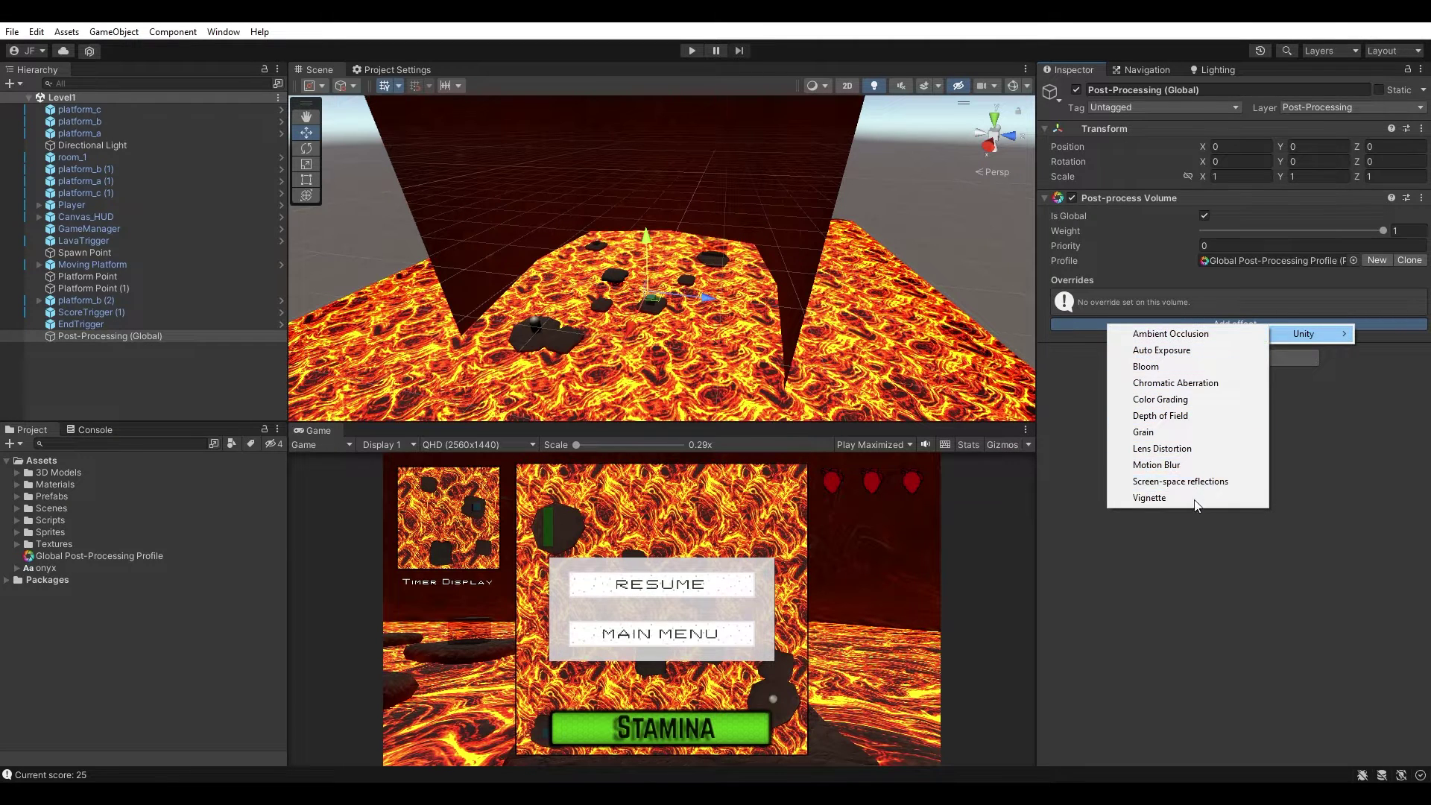
{"action": "left_click", "coordinate": [1205, 336]}
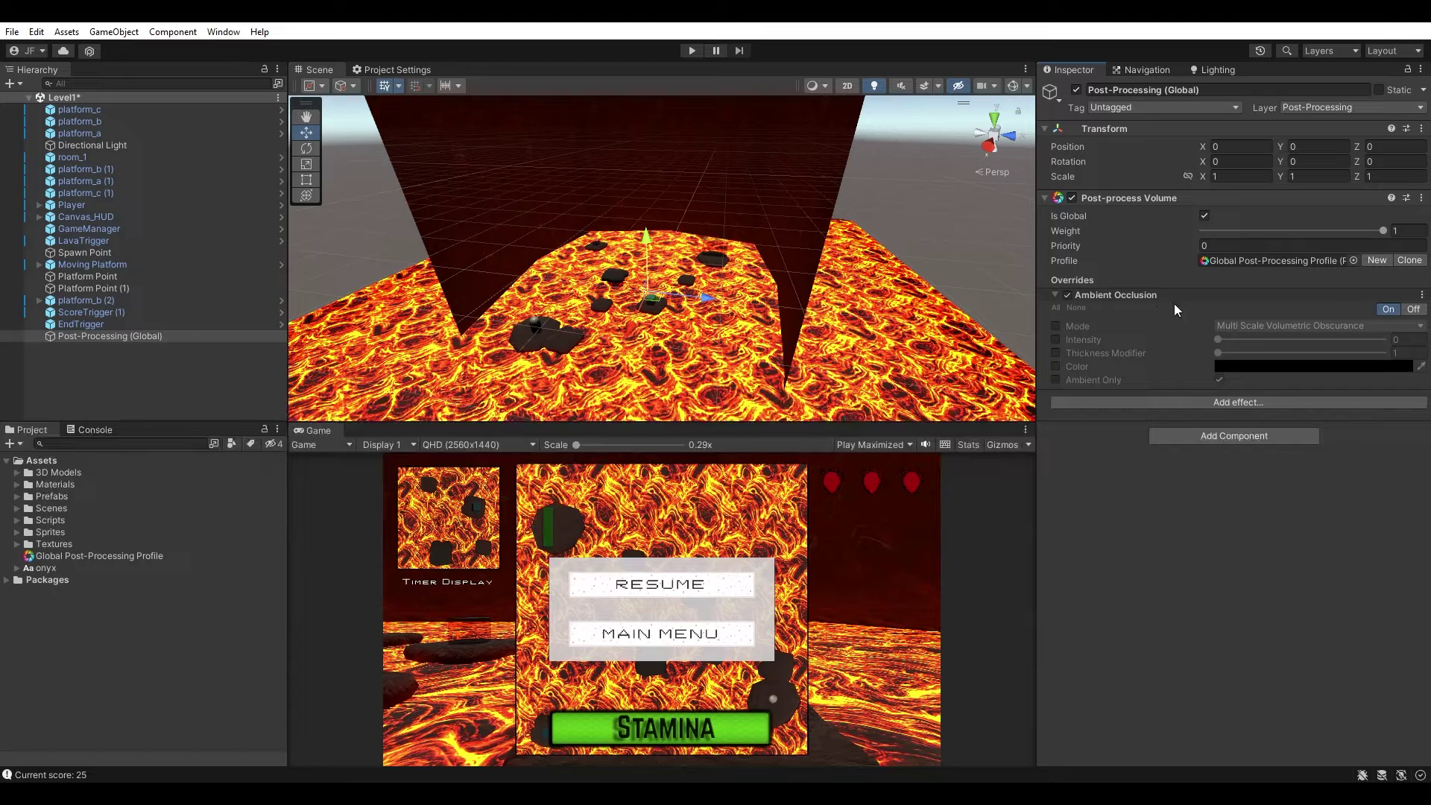
{"action": "right_click_drag", "start_coordinate": [791, 308], "coordinate": [775, 218]}
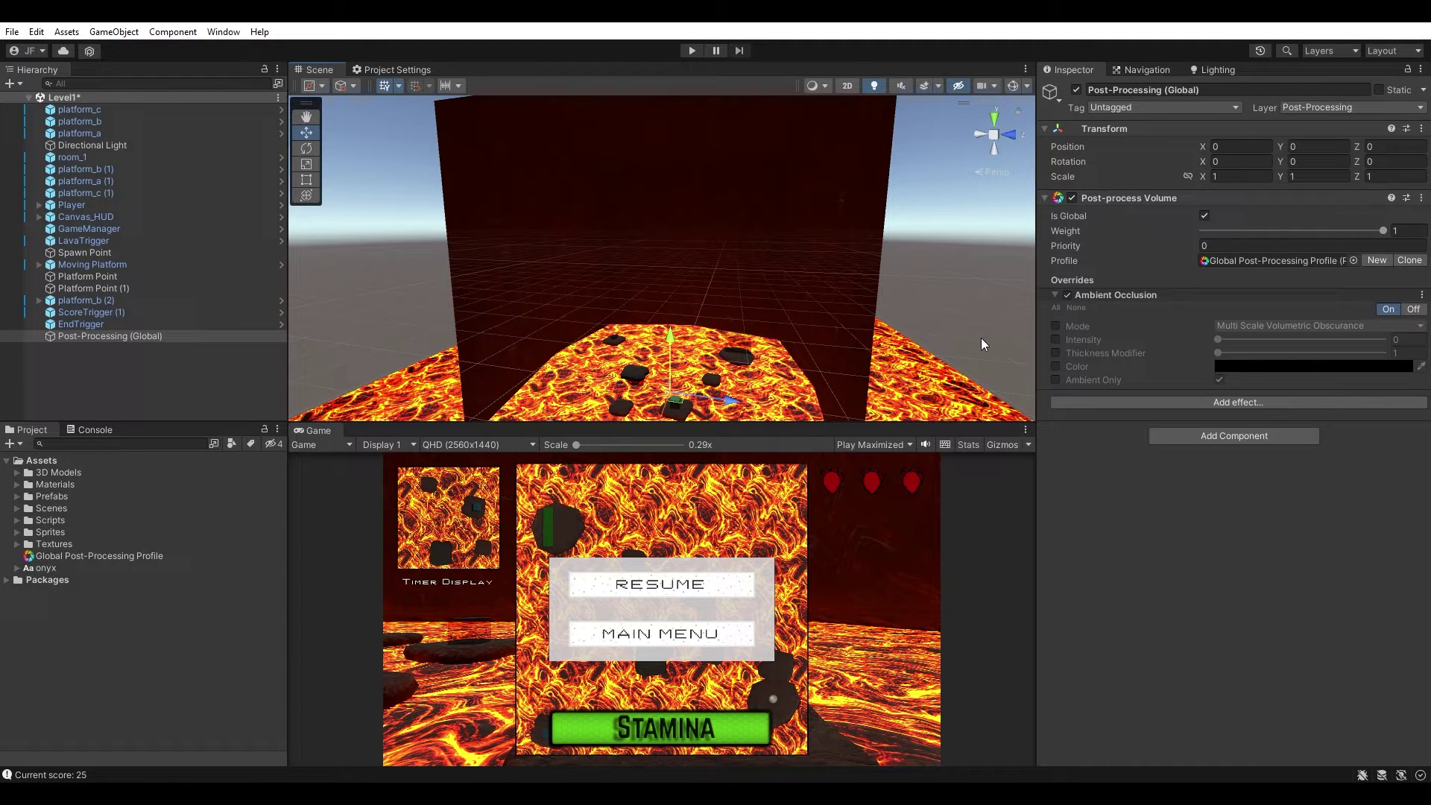
Override Ambient Occlusion mode and intensity, switching the mode to Scalable Ambient Obscurance
{"action": "left_click", "coordinate": [1054, 327]}
{"action": "left_click", "coordinate": [1056, 340]}
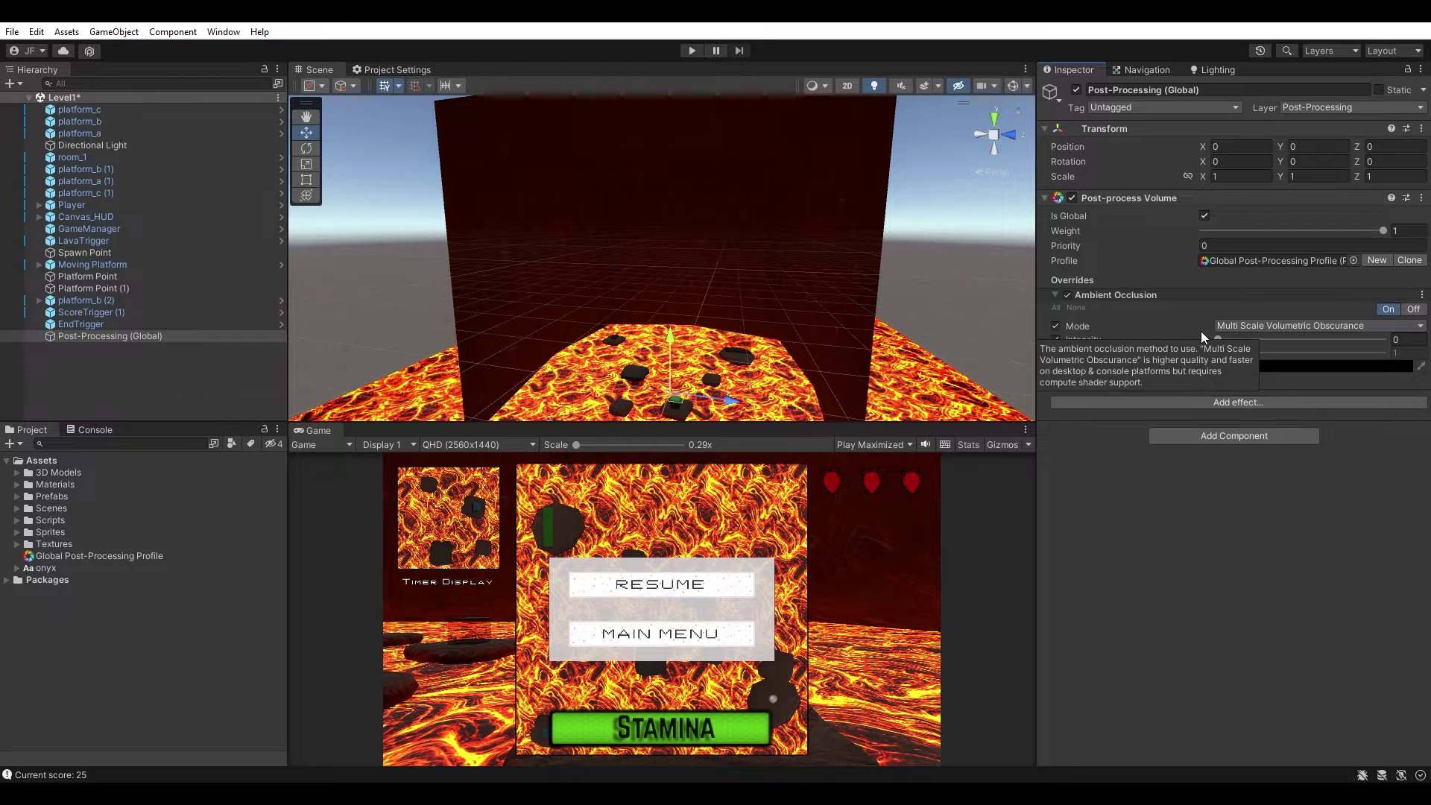
{"action": "left_click", "coordinate": [1257, 331]}
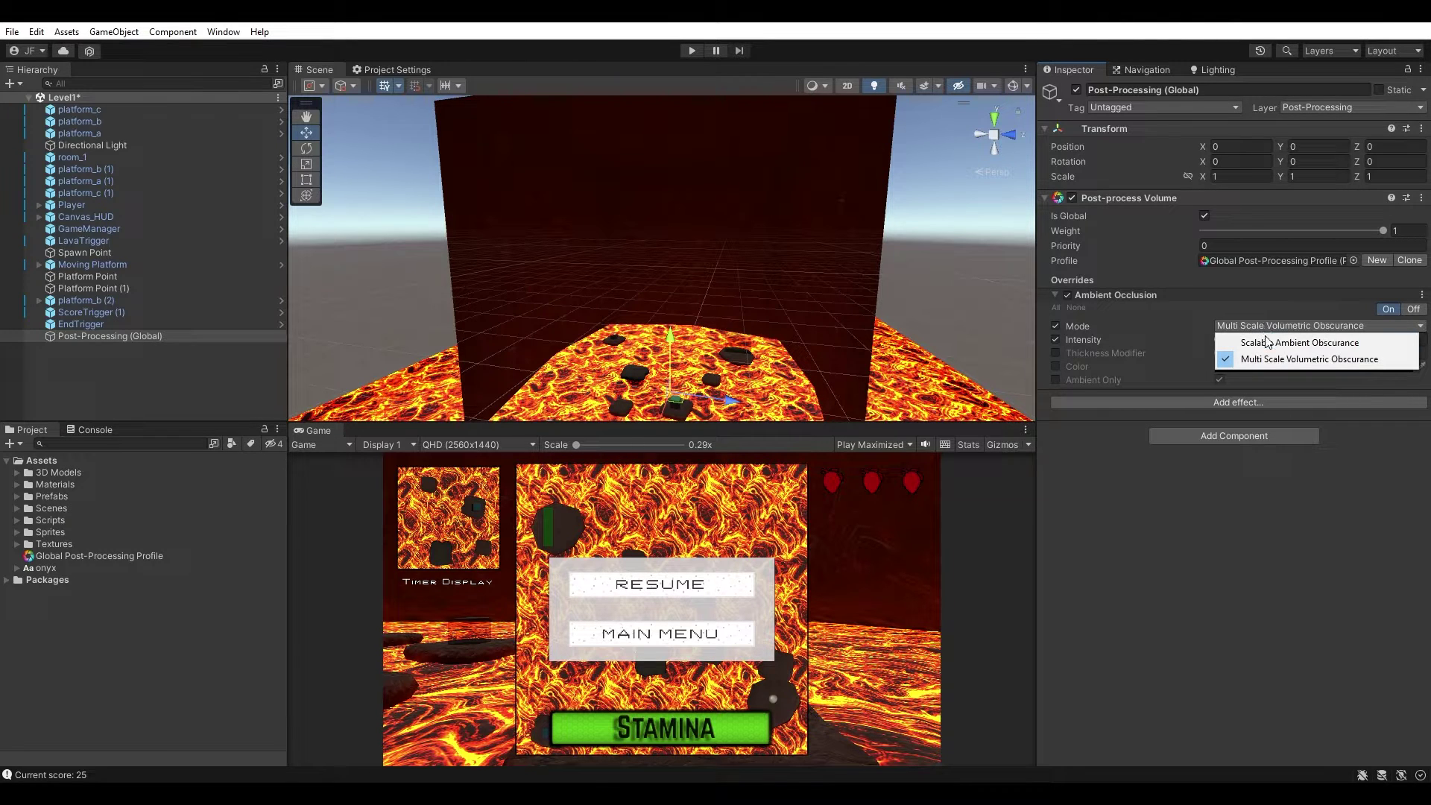
{"action": "left_click", "coordinate": [1264, 344]}
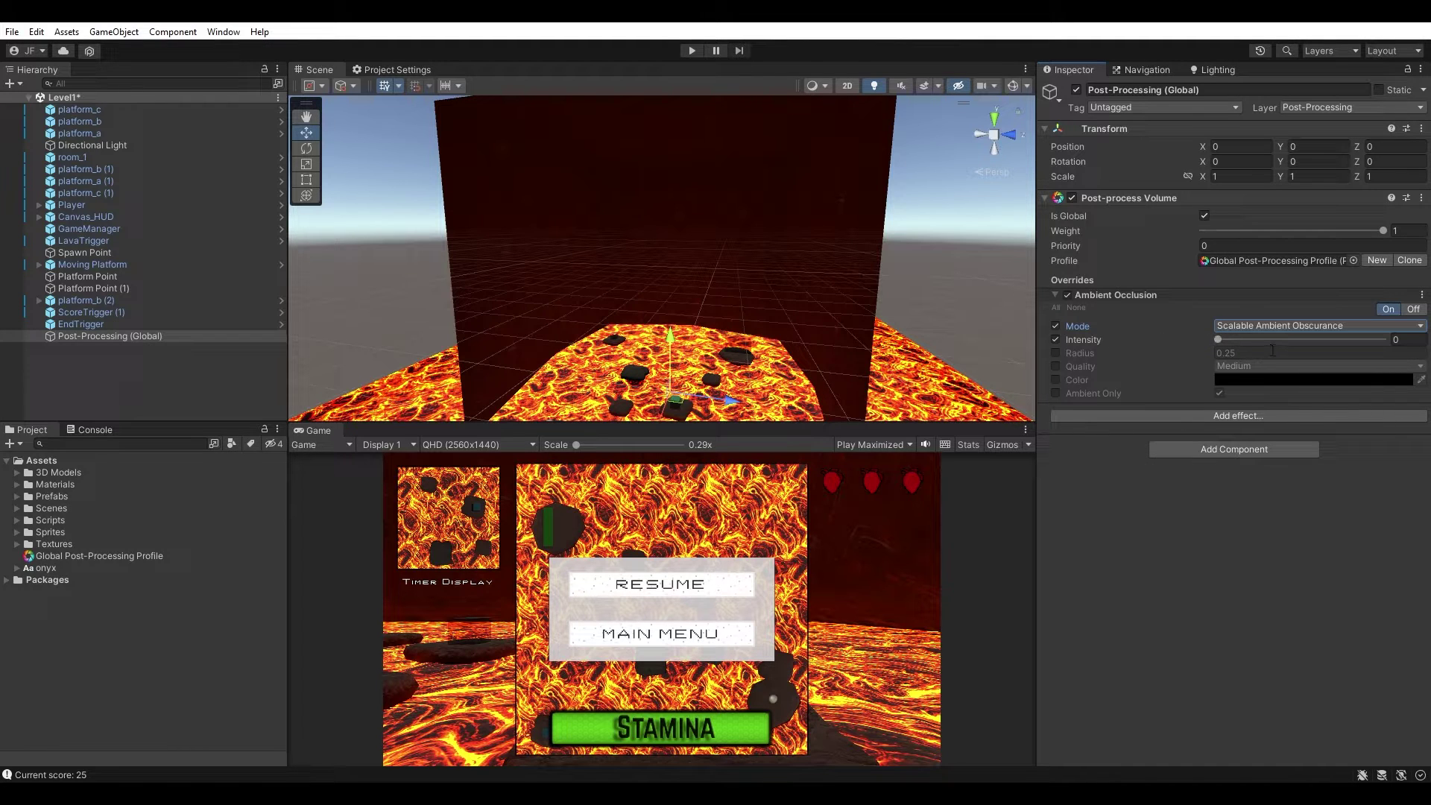
Override the radius at 0.3 and raise Ambient Occlusion intensity to 2.53
{"action": "left_click", "coordinate": [1412, 340]}
{"action": "type", "text": "1"}
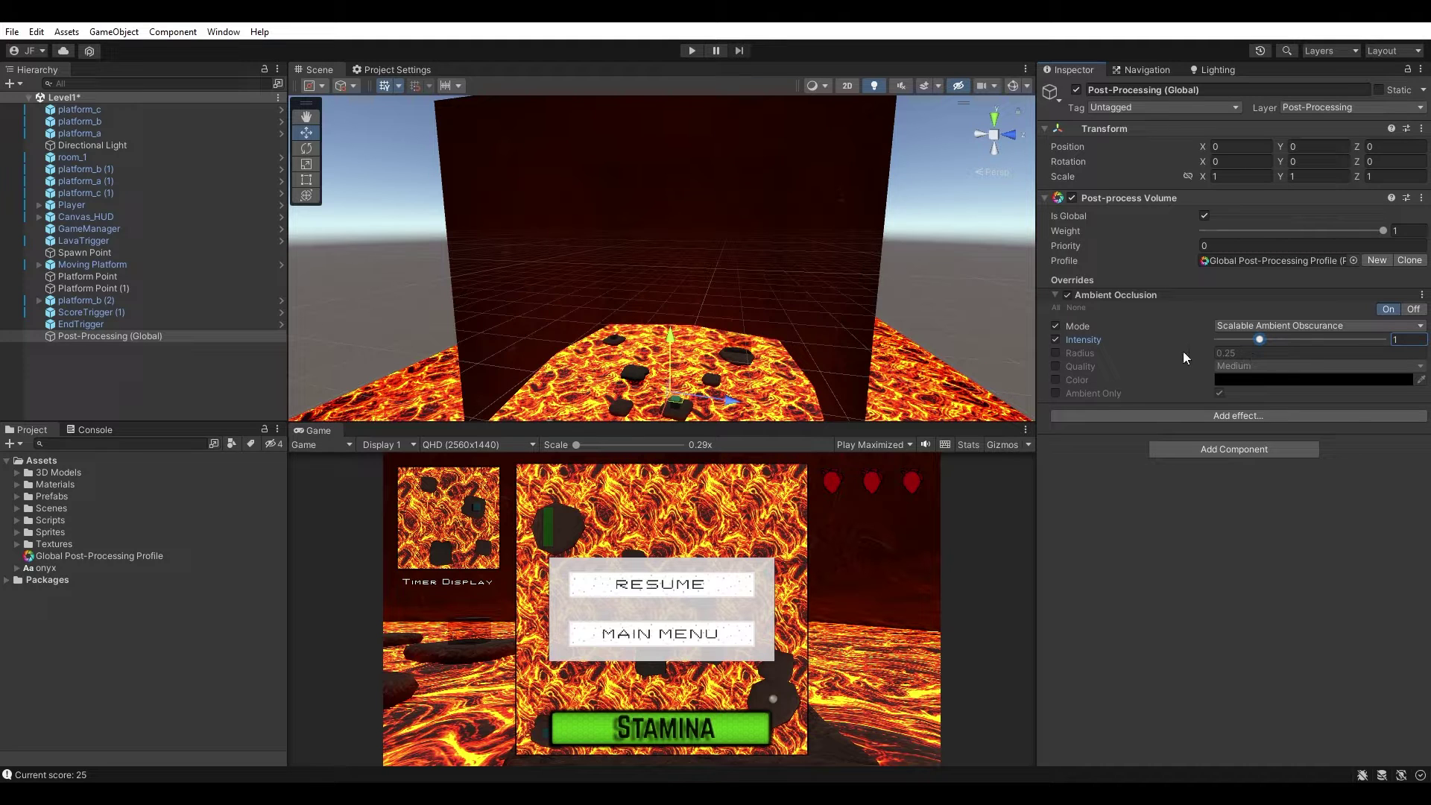
{"action": "left_click", "coordinate": [1054, 352]}
{"action": "left_click", "coordinate": [1264, 353]}
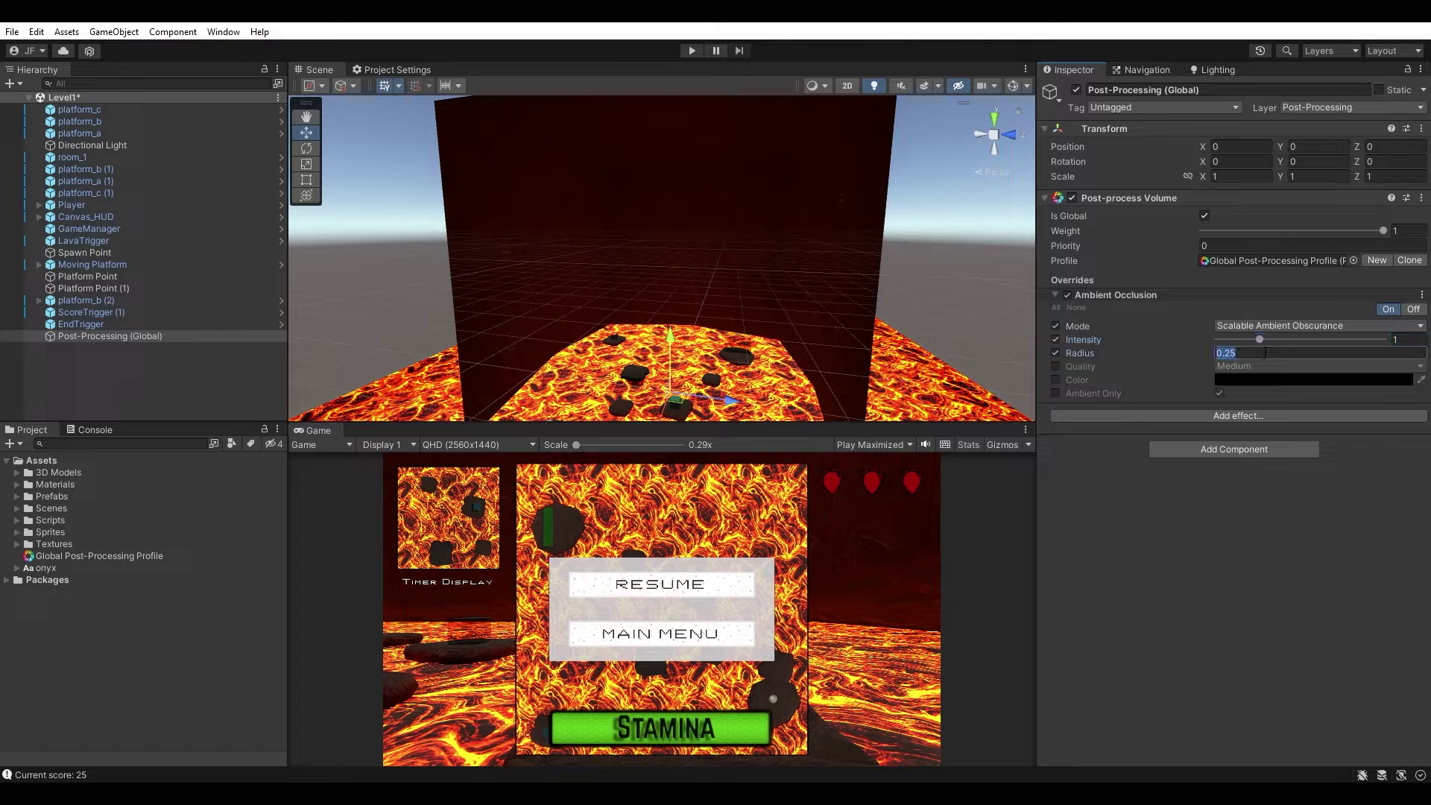
{"action": "type", "text": "0.3"}
{"action": "mouse_move", "coordinate": [1259, 341]}
{"action": "left_mouse_down"}
{"action": "mouse_move", "coordinate": [1370, 342]}
{"action": "mouse_move", "coordinate": [1243, 341]}
{"action": "mouse_move", "coordinate": [1369, 350]}
{"action": "mouse_move", "coordinate": [1282, 348]}
{"action": "mouse_move", "coordinate": [1318, 347]}
{"action": "left_mouse_up"}
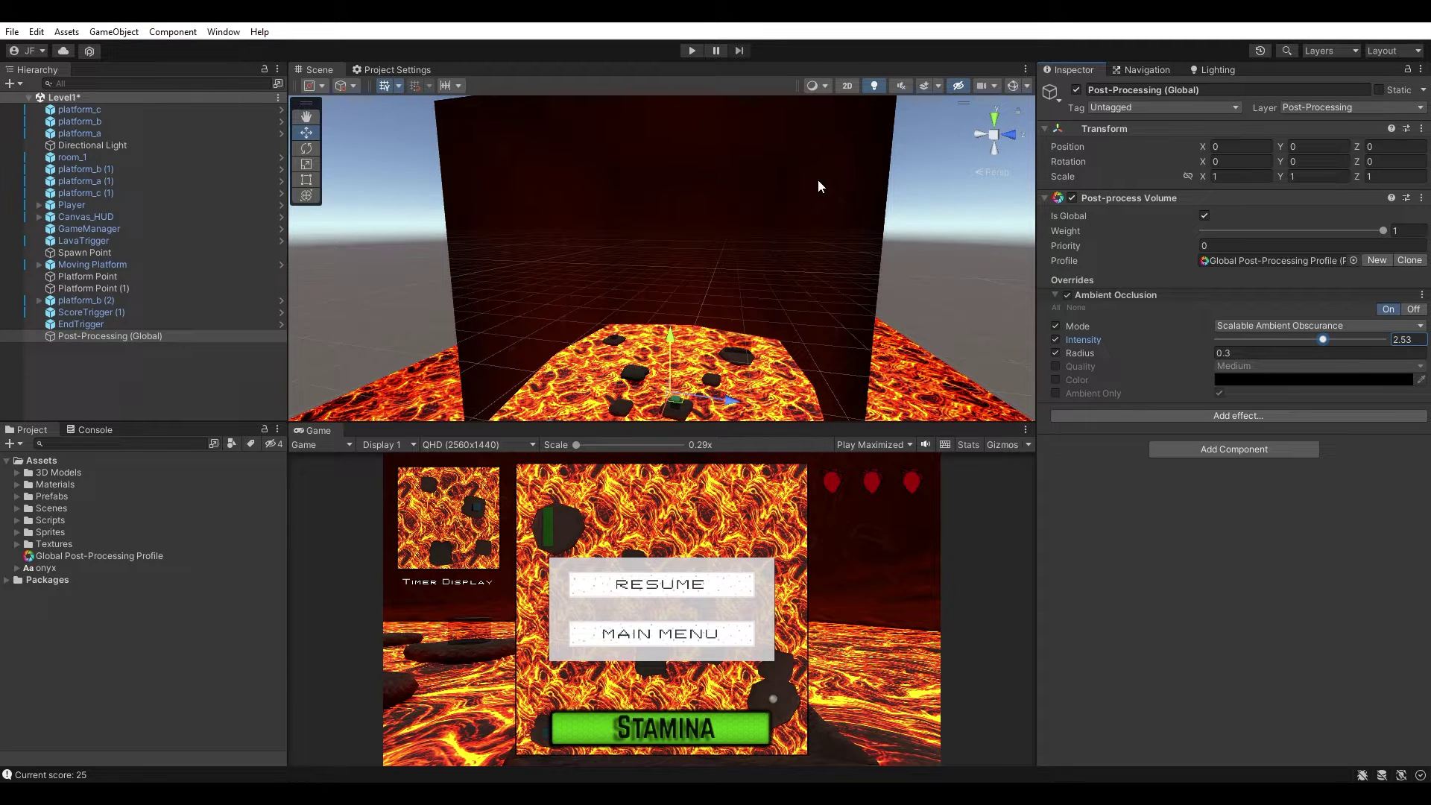
Try Multi Scale Volumetric Obscurance, undo back to Scalable, and set occlusion intensity to 1
{"action": "left_click", "coordinate": [1281, 326]}
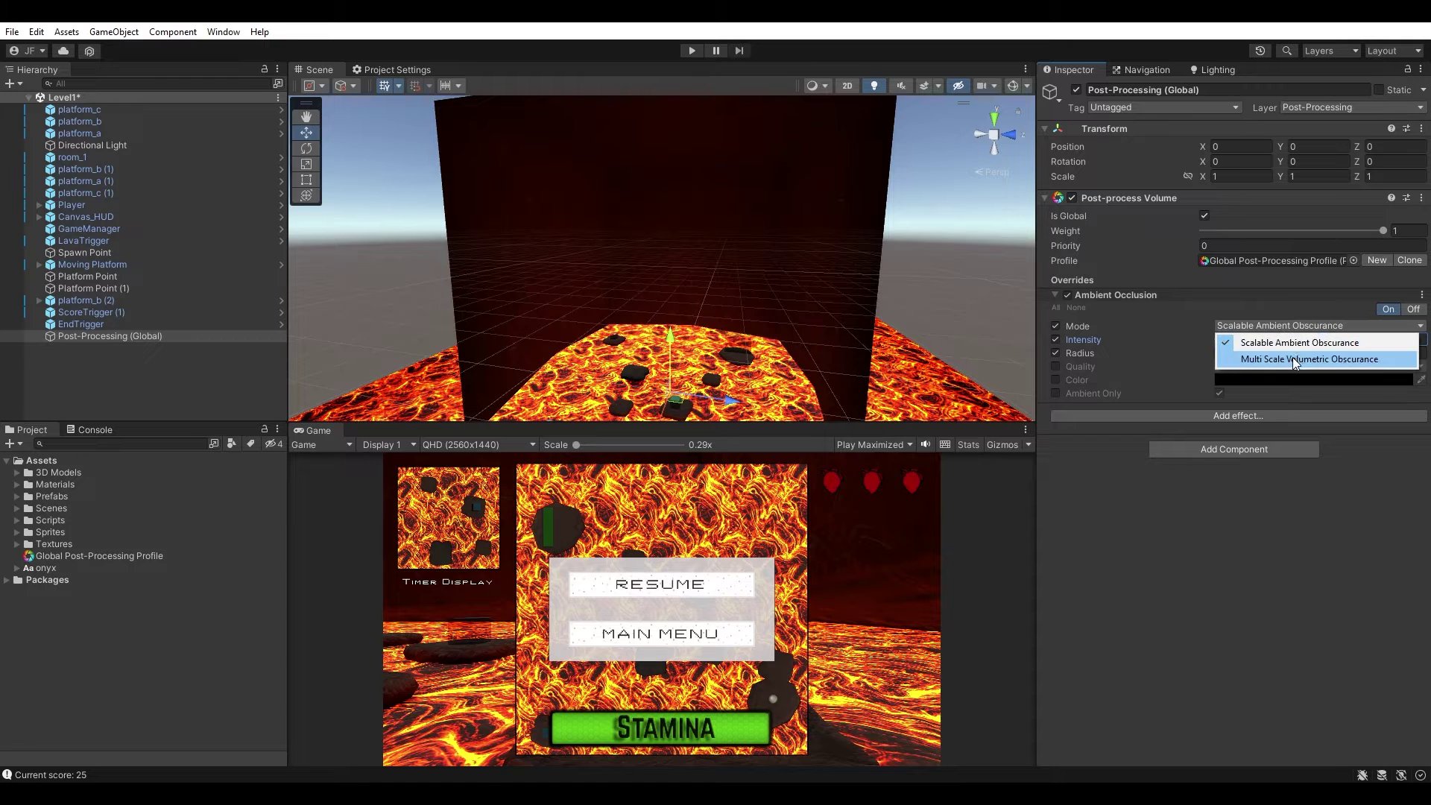
{"action": "left_click", "coordinate": [1300, 358]}
{"action": "left_click_drag", "start_coordinate": [1330, 338], "coordinate": [1305, 364]}
{"action": "key", "text": "ctrl+z"}
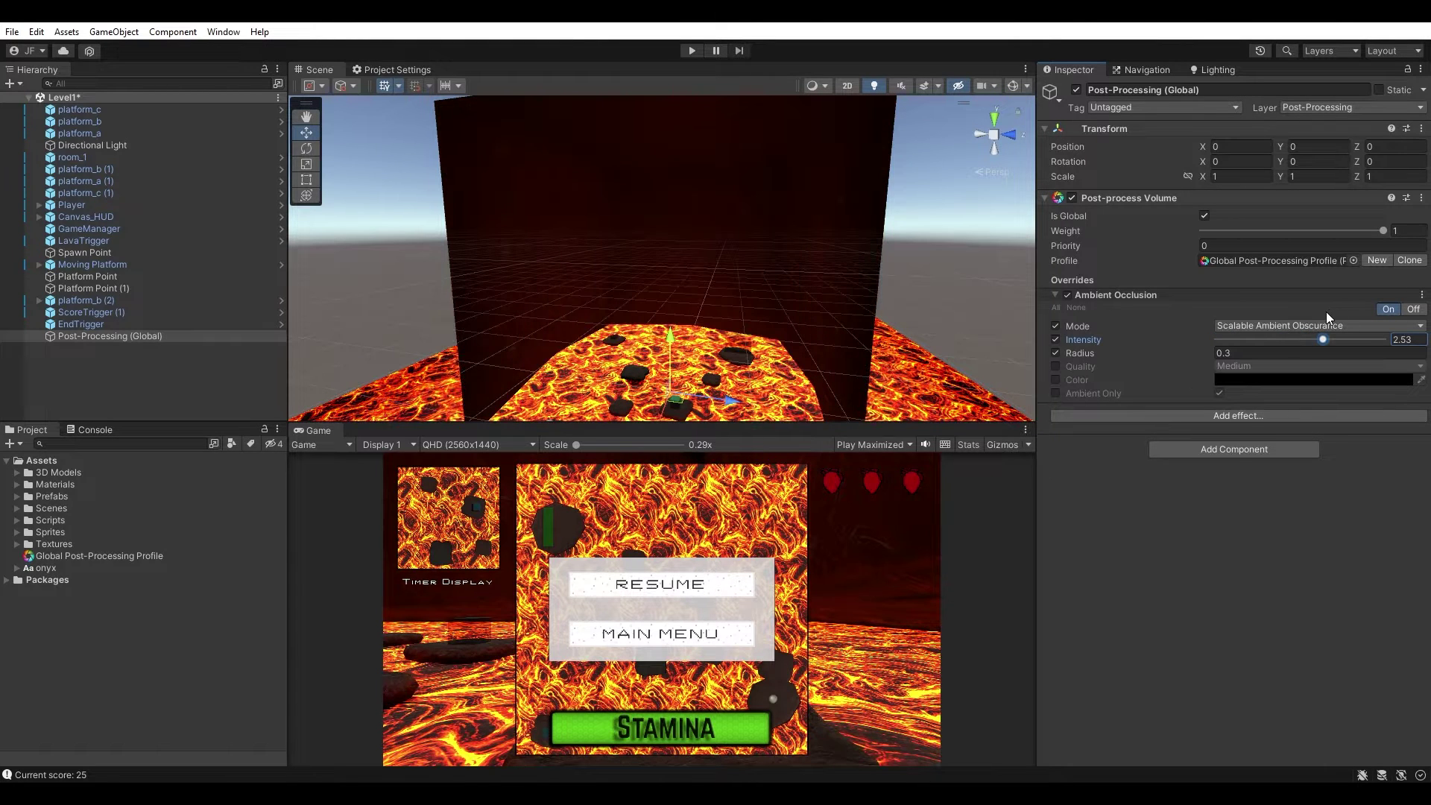
{"action": "type", "text": "1"}
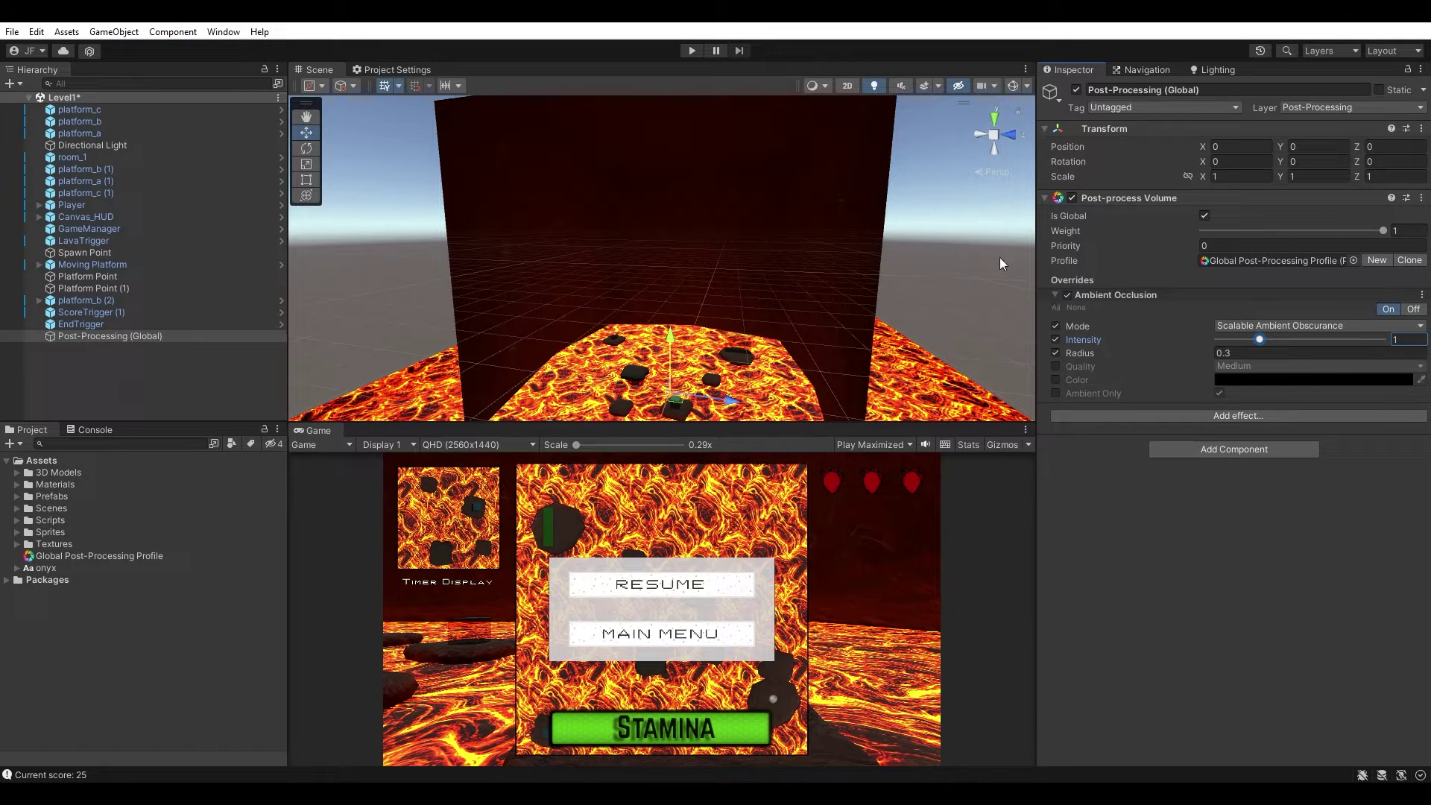
{"action": "left_click", "coordinate": [1075, 89]}
{"action": "left_click", "coordinate": [1076, 90]}
Toggle the post-processing object and Ambient Occlusion off and on to compare the shading
{"action": "left_click", "coordinate": [1076, 90]}
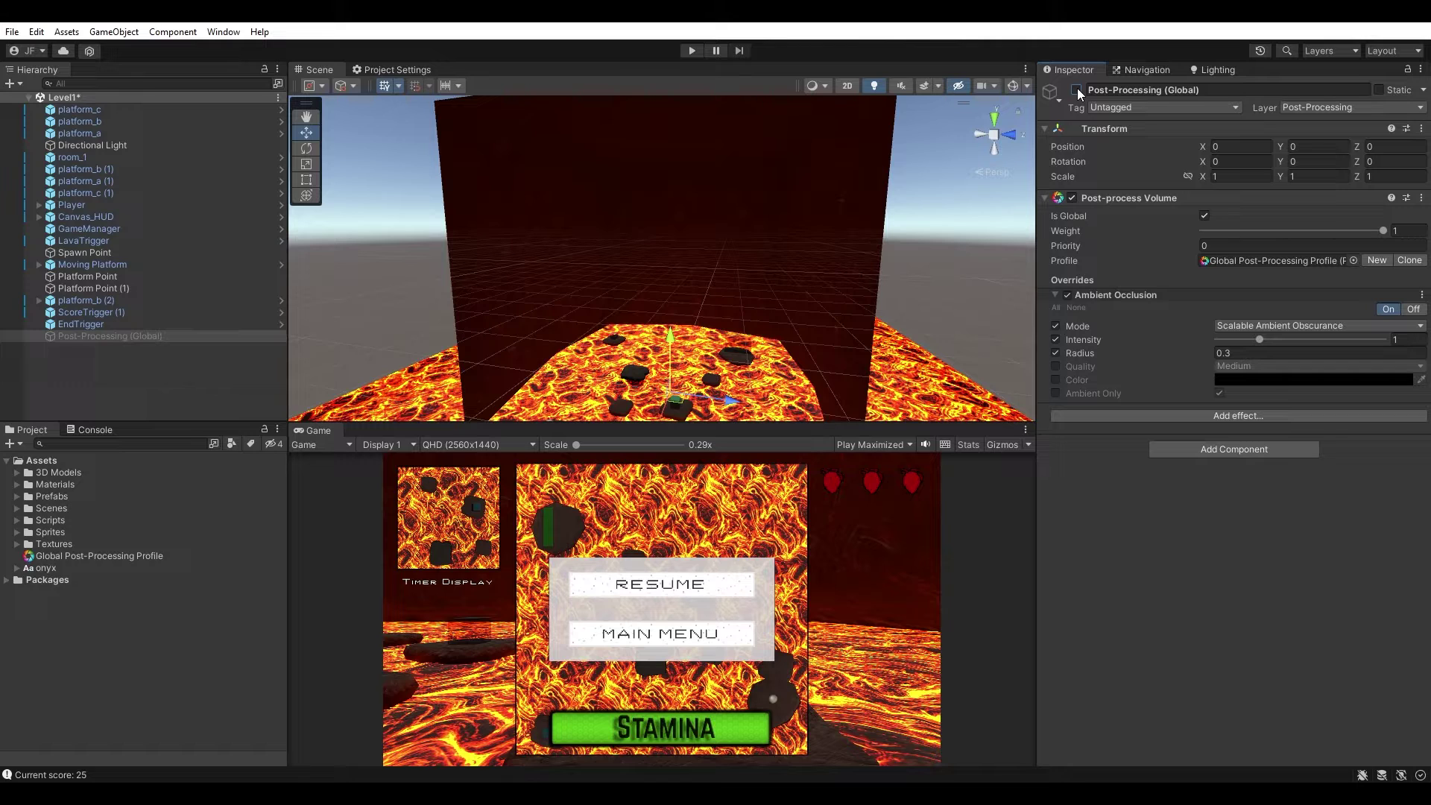
{"action": "left_click", "coordinate": [1075, 90]}
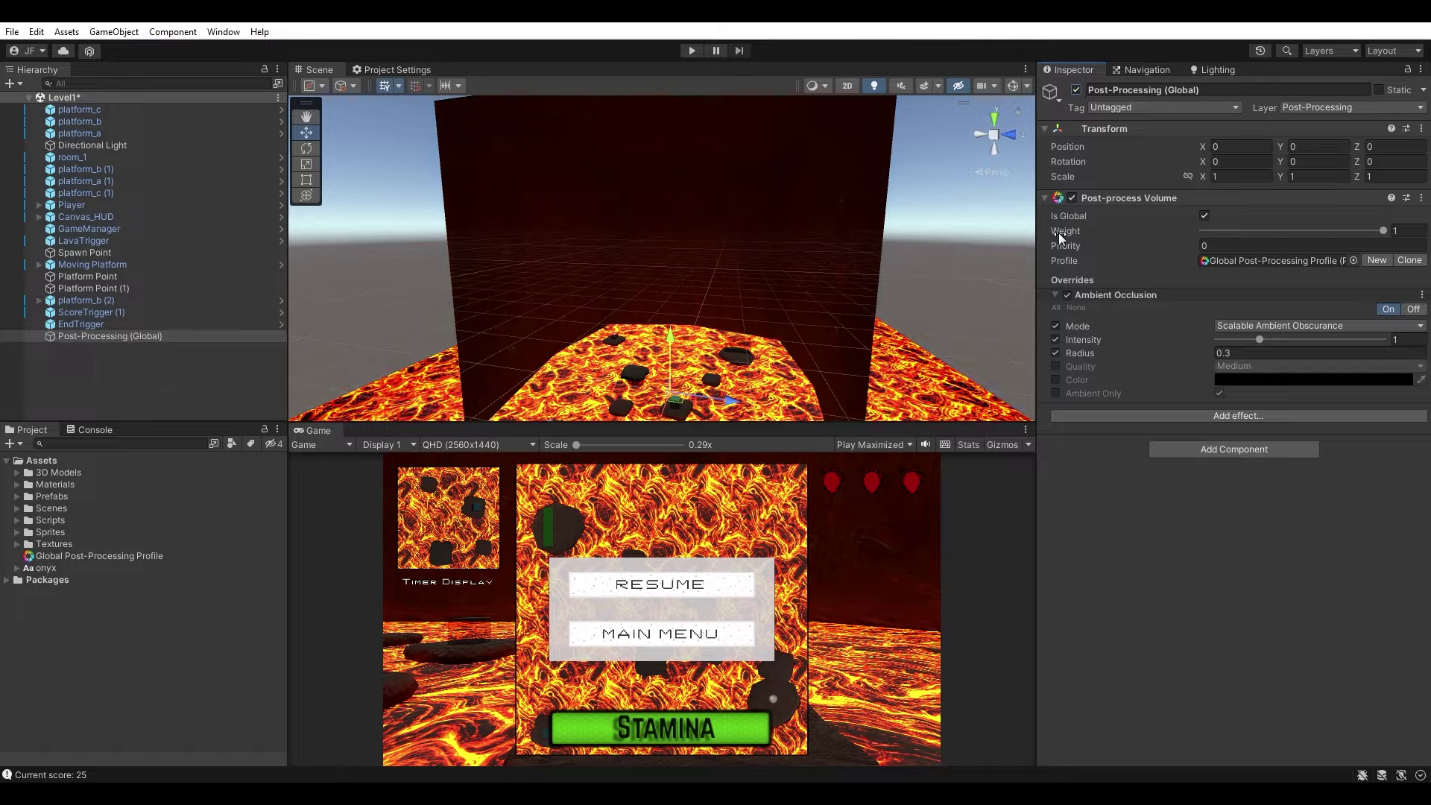
{"action": "left_click", "coordinate": [1068, 296]}
{"action": "left_click", "coordinate": [1069, 297]}
{"action": "left_click", "coordinate": [1069, 297]}
{"action": "left_click", "coordinate": [1068, 297]}
Add the Unity > Bloom effect to the volume
{"action": "left_click", "coordinate": [1152, 417]}
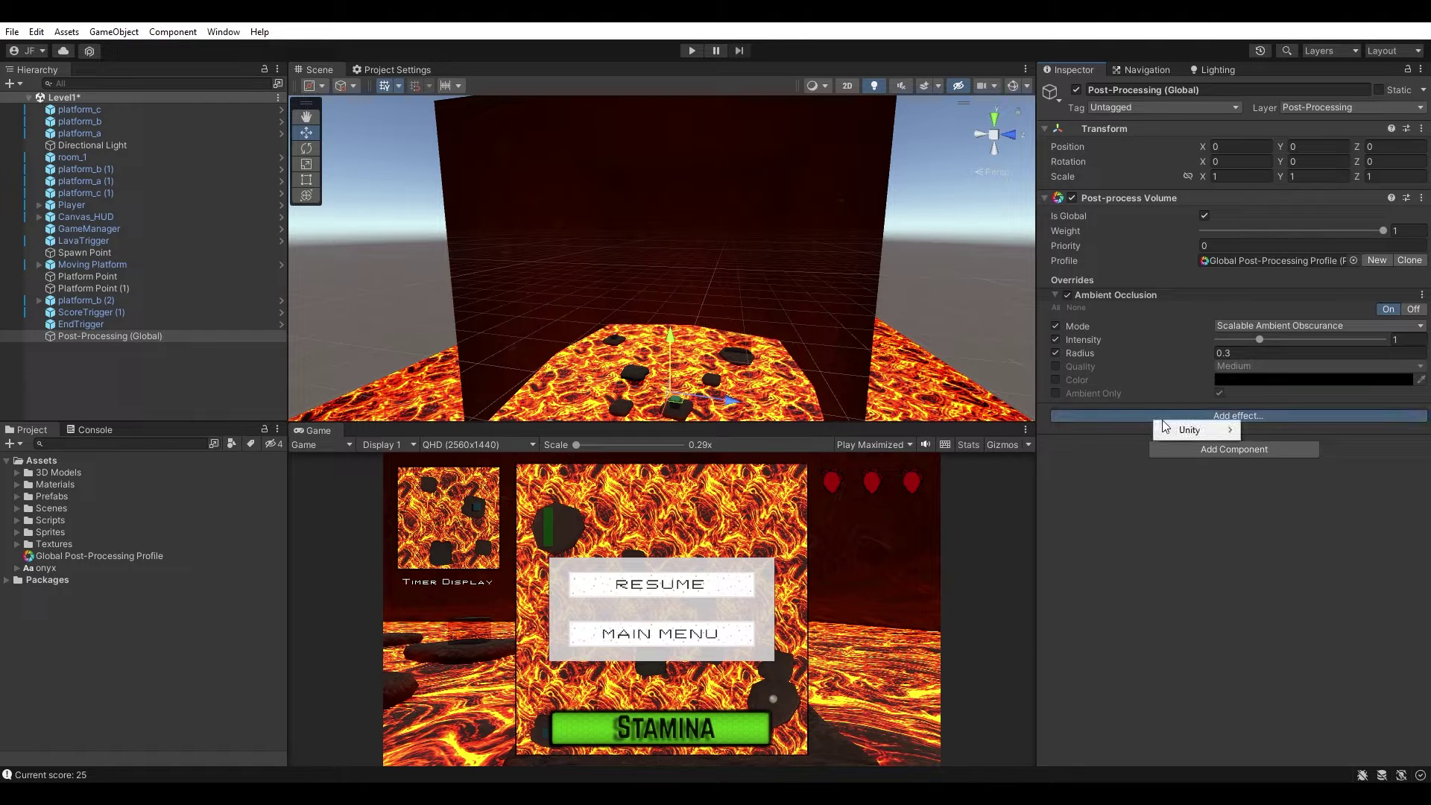
{"action": "mouse_move", "coordinate": [1184, 428]}
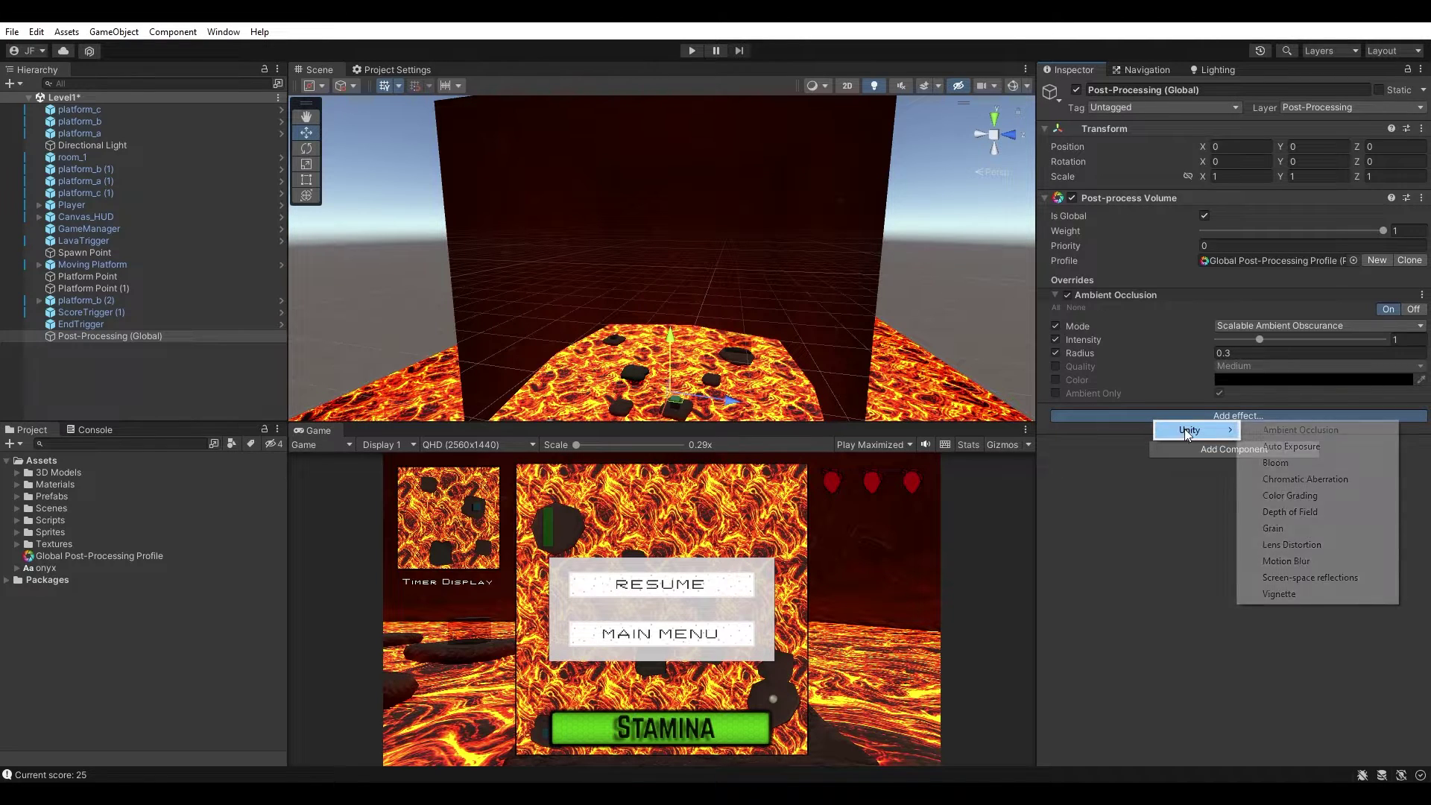
{"action": "left_click", "coordinate": [1295, 465]}
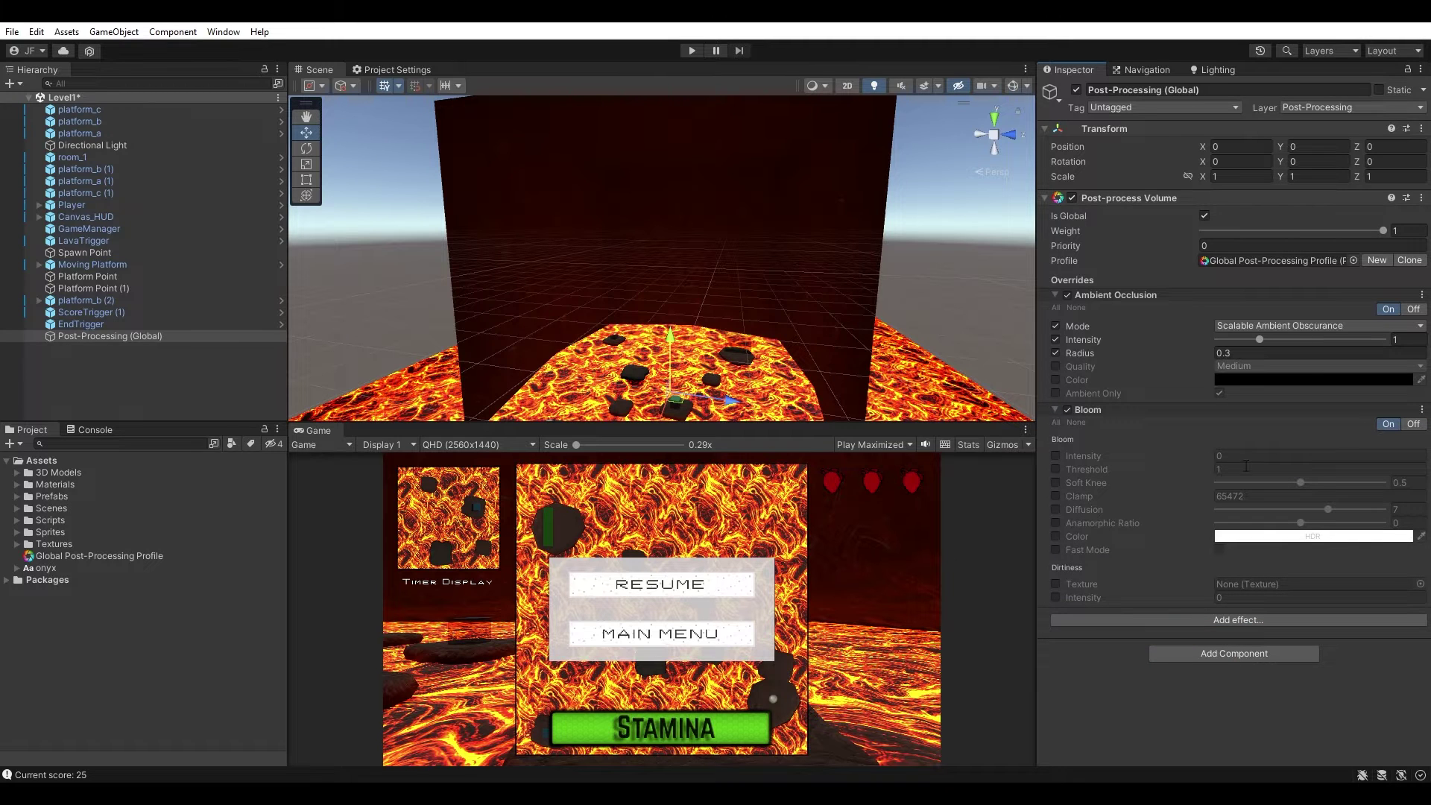
Override Bloom intensity, soft knee and diffusion, raising intensity to preview the glow
{"action": "left_click", "coordinate": [1056, 456]}
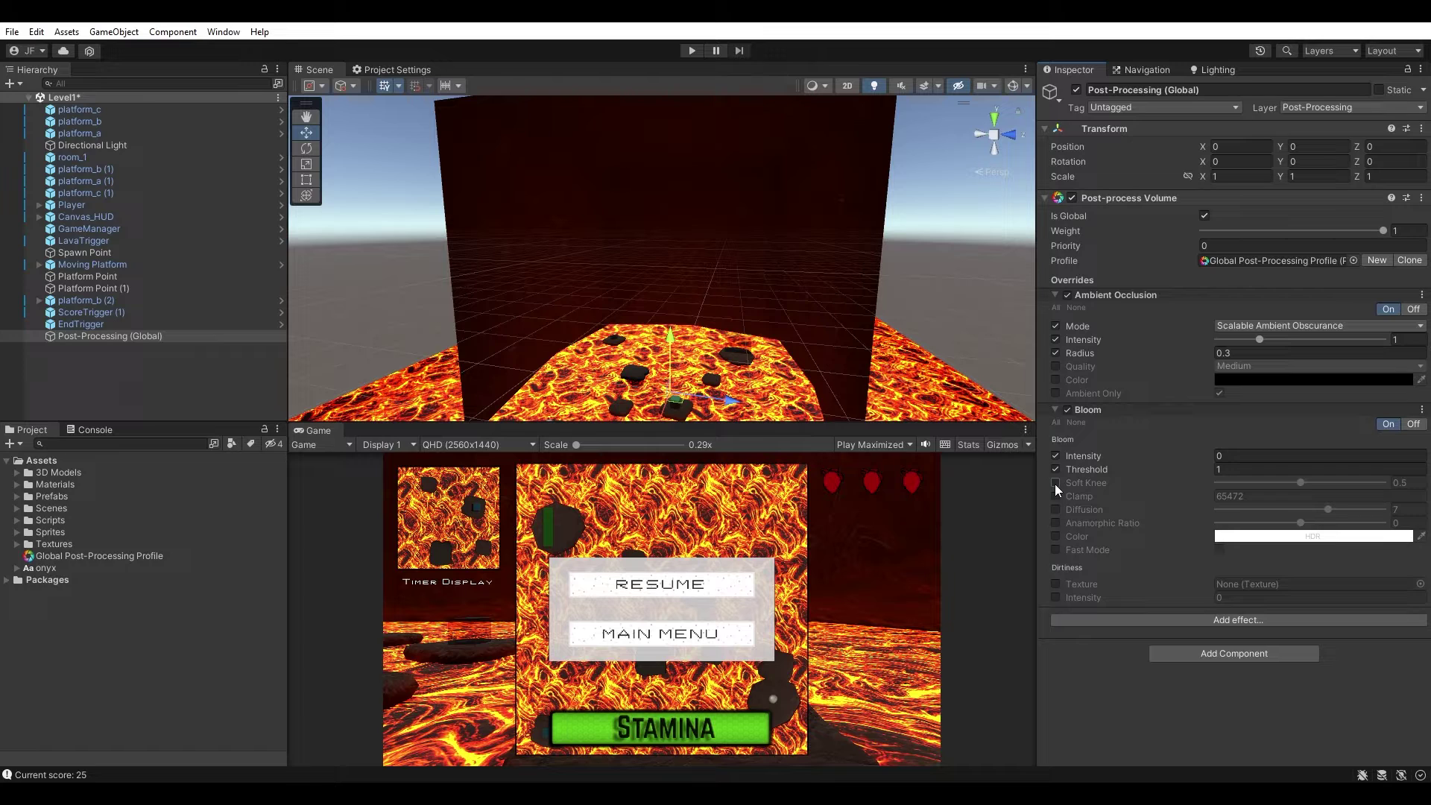
{"action": "left_click", "coordinate": [1055, 485]}
{"action": "left_click", "coordinate": [1055, 509]}
{"action": "left_click_drag", "start_coordinate": [1135, 456], "coordinate": [1199, 471]}
Set Bloom Intensity to 0.76 and Threshold to 0.85
{"action": "left_click", "coordinate": [1258, 455]}
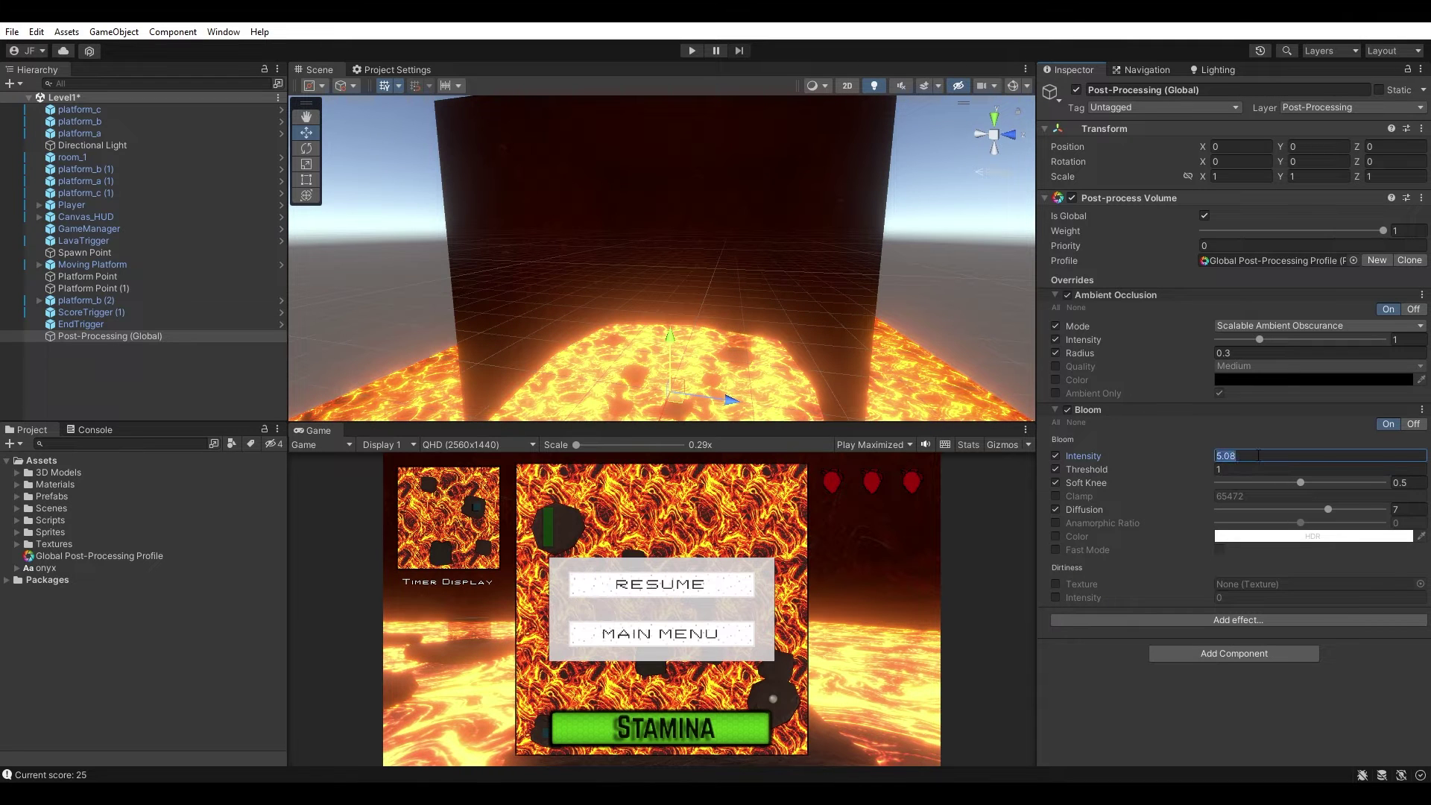
{"action": "type", "text": "0.76"}
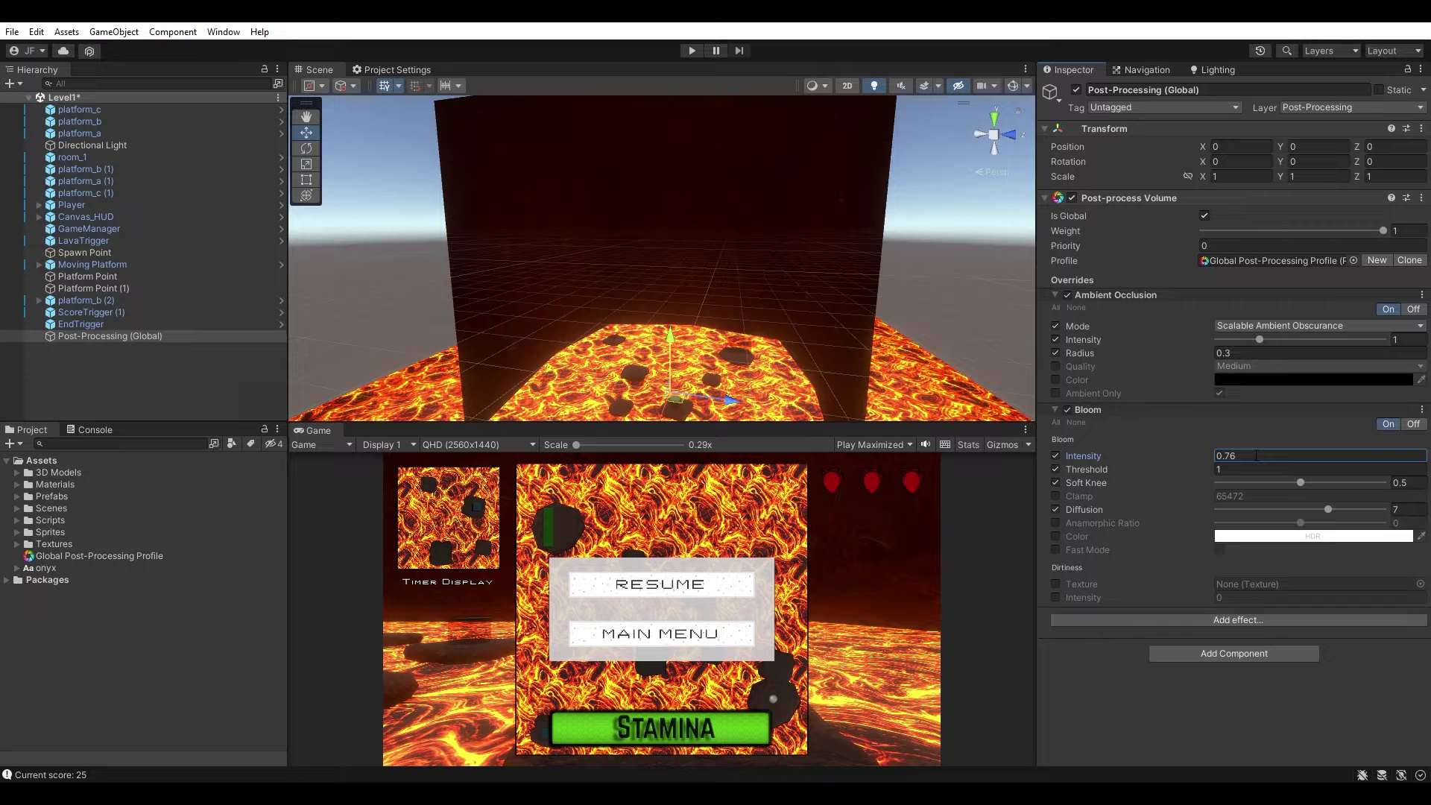
{"action": "left_click", "coordinate": [1245, 468]}
{"action": "key", "text": "BackSpace"}
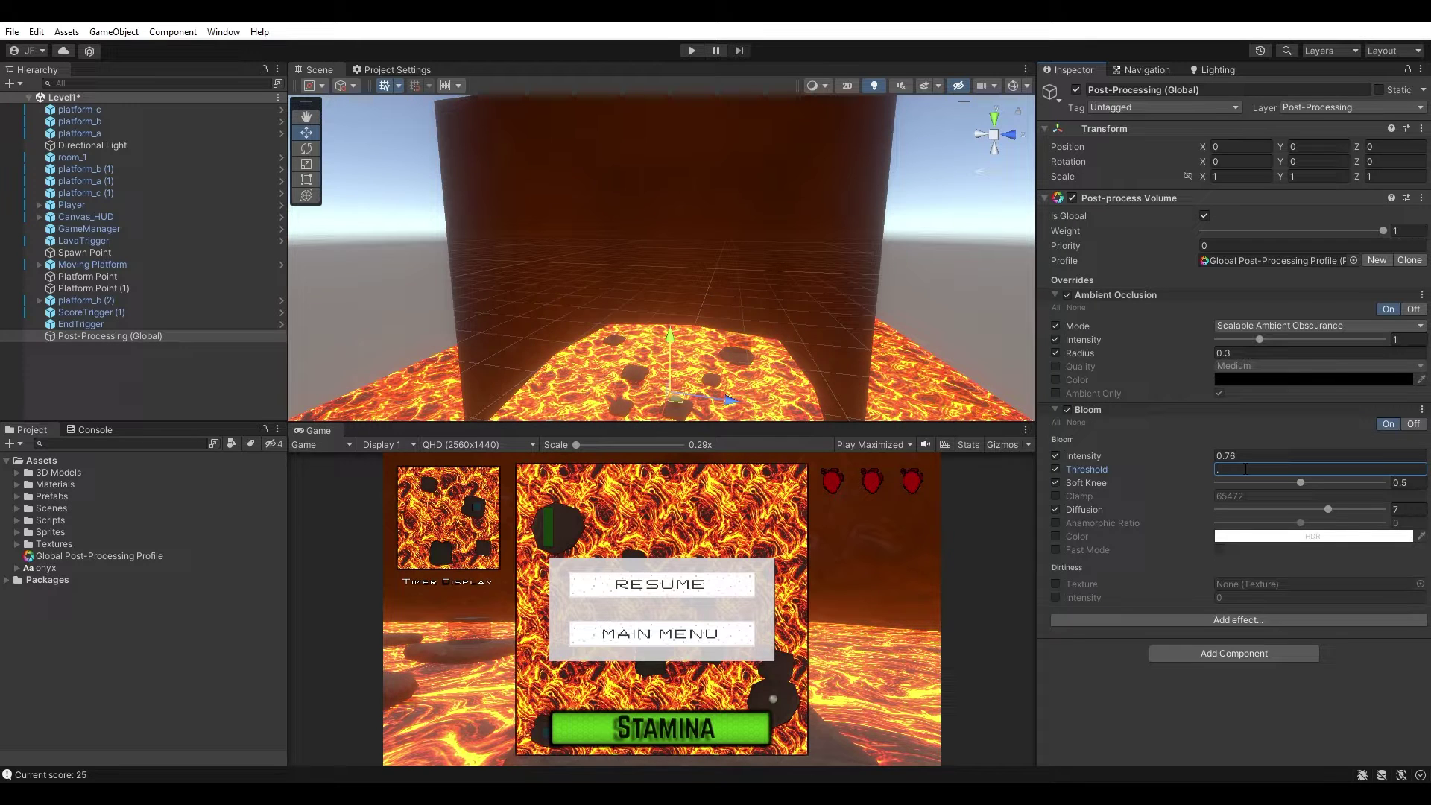
{"action": "type", "text": ".85"}
{"action": "key", "text": "Return"}
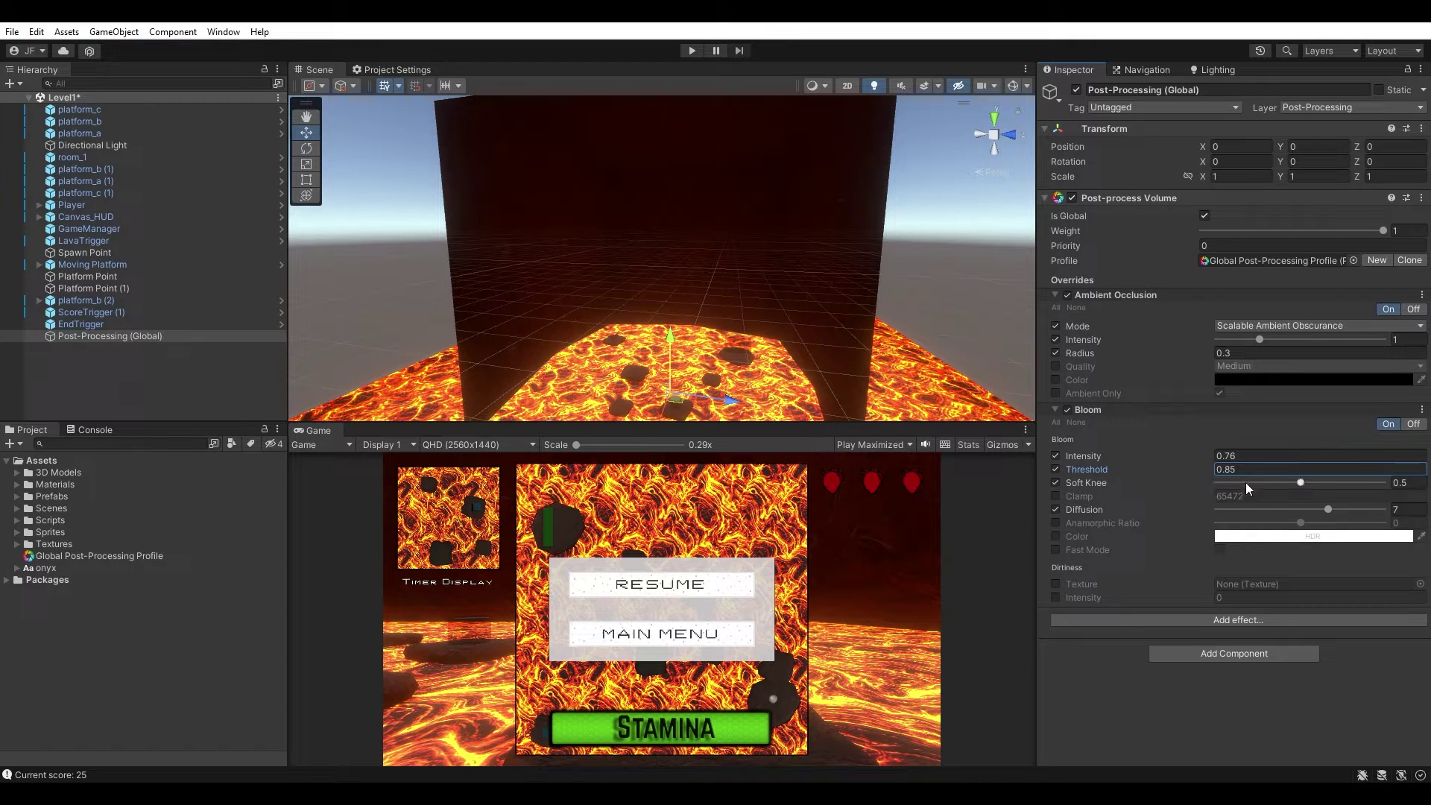
Set Bloom Soft Knee to 0.31 and Diffusion to 5.5
{"action": "mouse_move", "coordinate": [1300, 483]}
{"action": "left_mouse_down"}
{"action": "mouse_move", "coordinate": [1331, 489]}
{"action": "mouse_move", "coordinate": [1214, 489]}
{"action": "mouse_move", "coordinate": [1331, 494]}
{"action": "mouse_move", "coordinate": [1284, 491]}
{"action": "mouse_move", "coordinate": [1301, 488]}
{"action": "left_mouse_up"}
{"action": "left_click", "coordinate": [1413, 483]}
{"action": "key", "text": "BackSpace"}
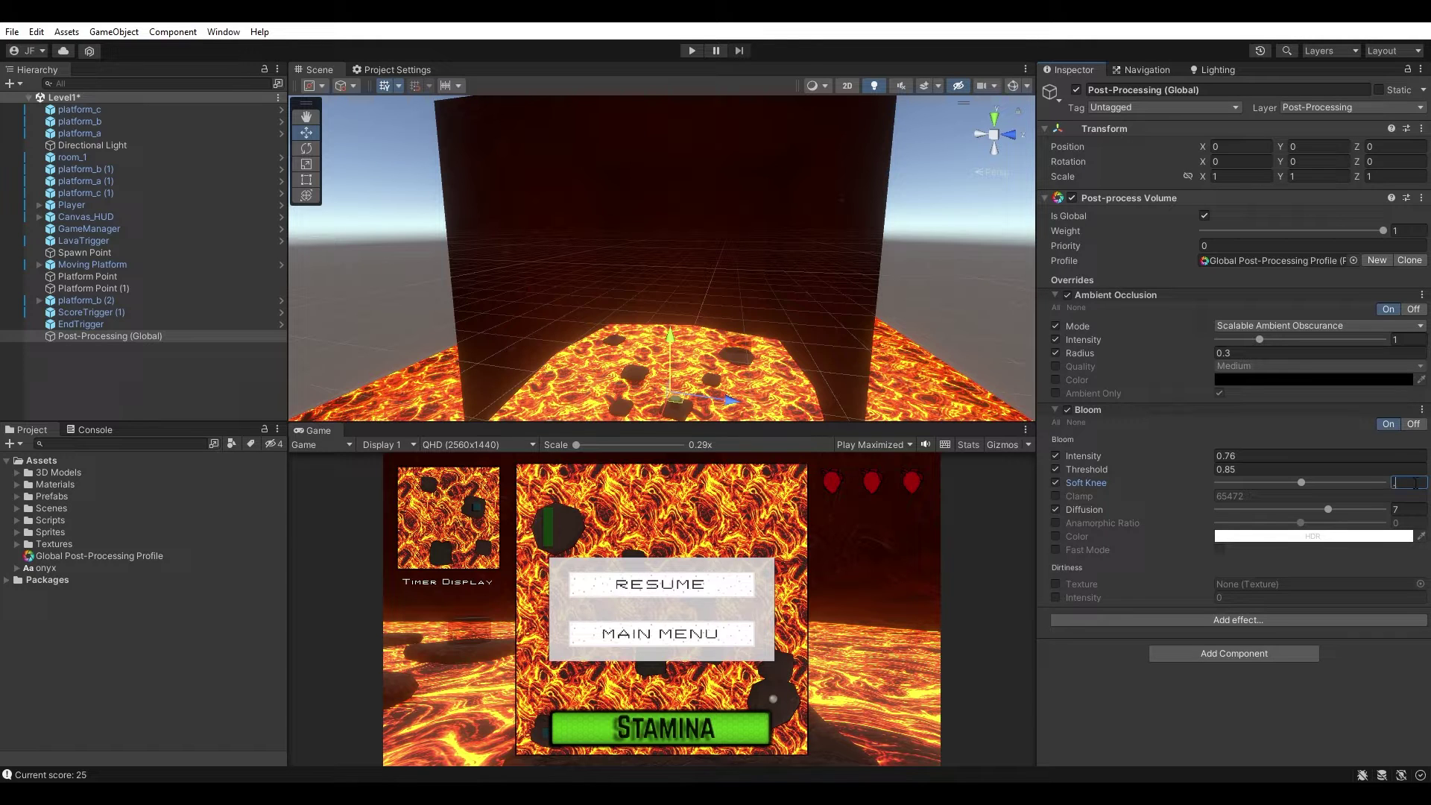
{"action": "type", "text": "0.31"}
{"action": "left_click_drag", "start_coordinate": [1327, 509], "coordinate": [1266, 531]}
{"action": "left_click", "coordinate": [1402, 510]}
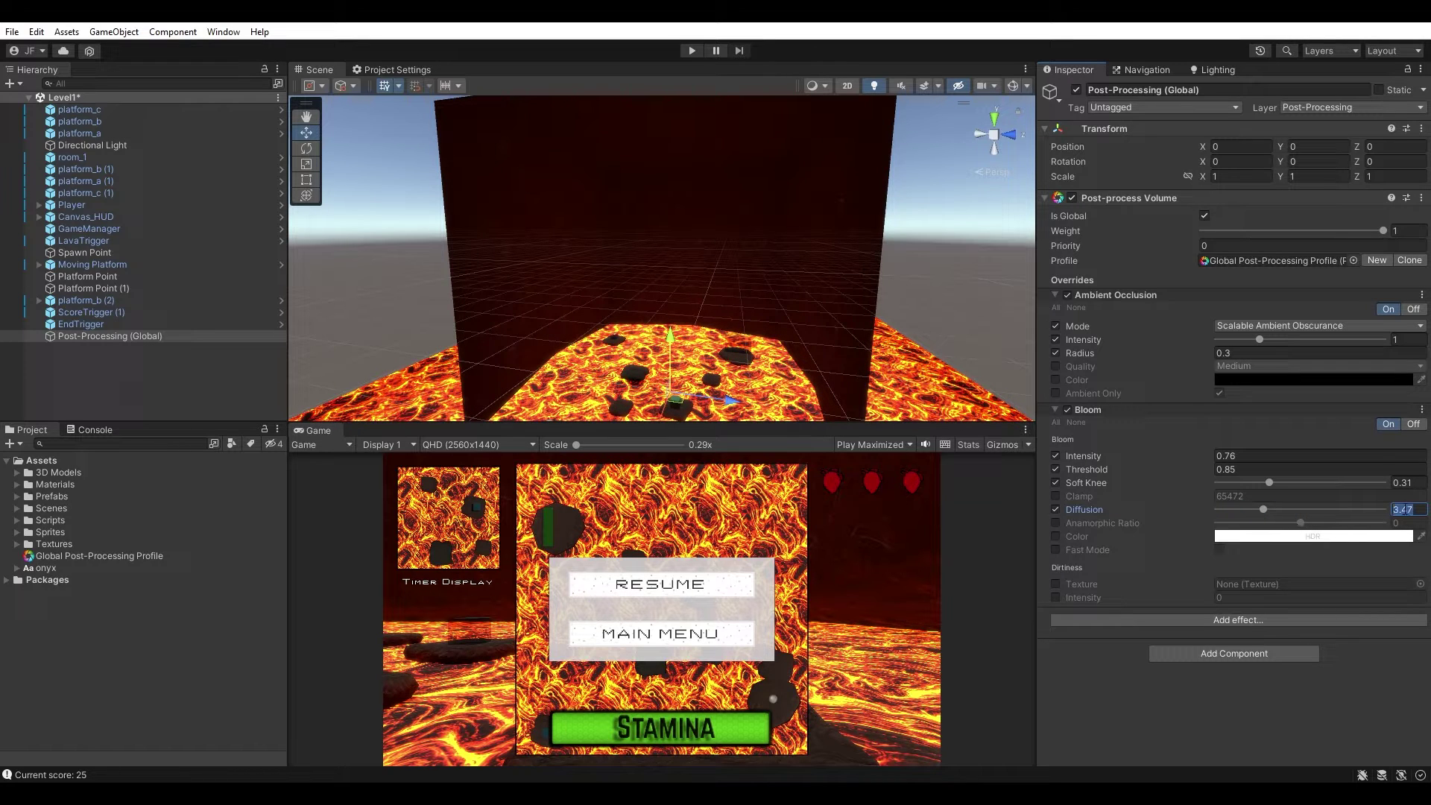
{"action": "type", "text": "5.5"}
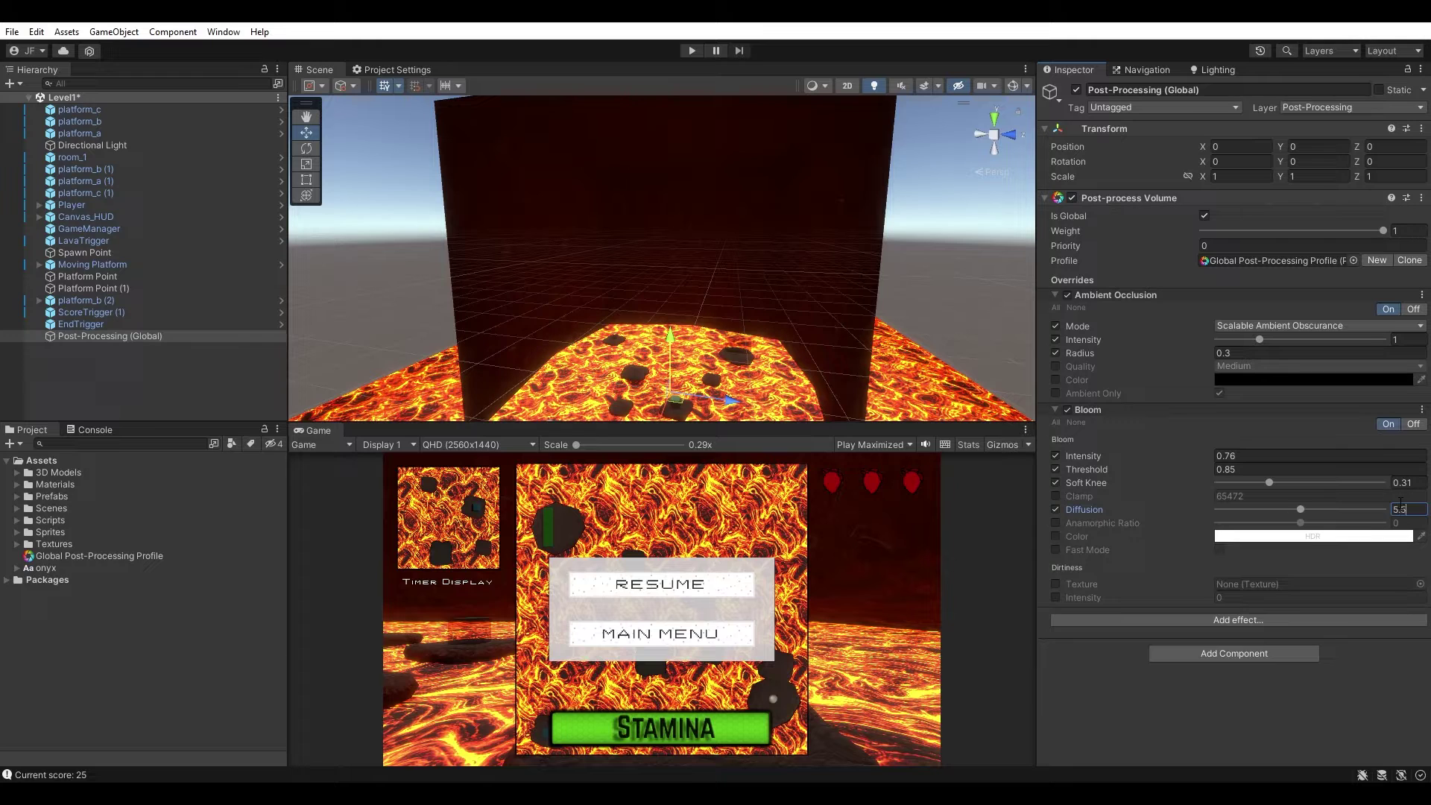
Toggle Bloom off and on to compare, leaving it enabled
{"action": "left_click", "coordinate": [1067, 409]}
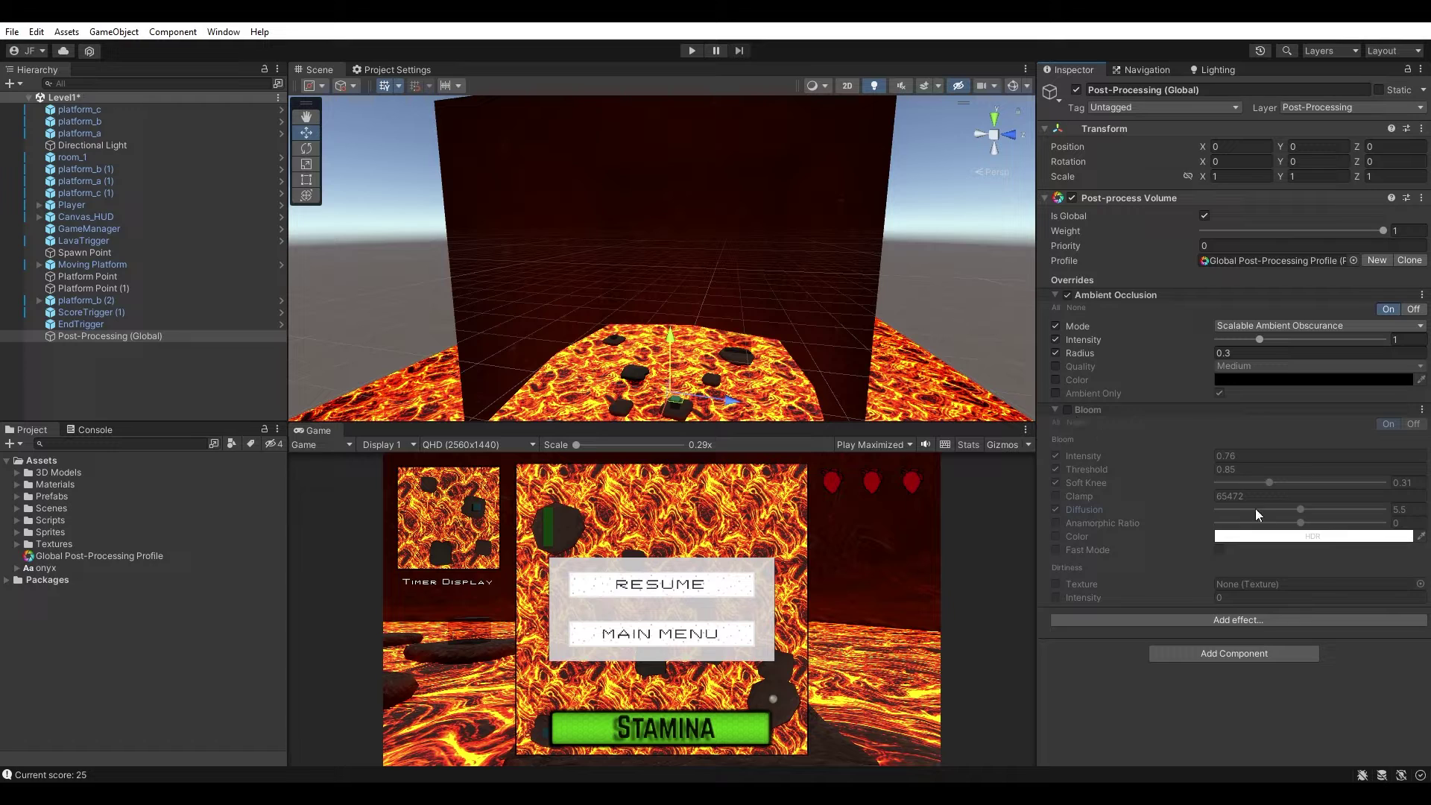
{"action": "left_click", "coordinate": [1067, 410]}
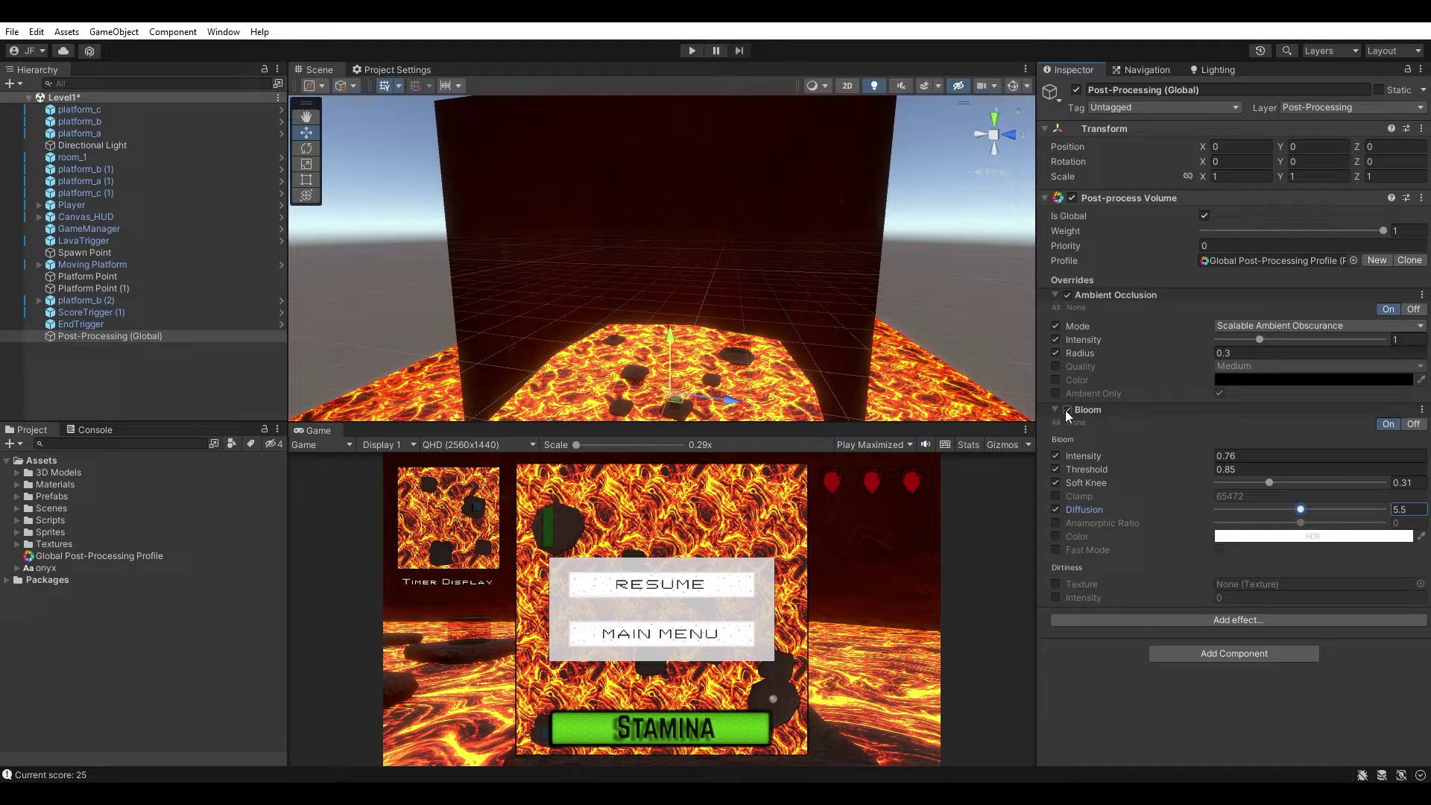
{"action": "left_click", "coordinate": [1067, 409]}
{"action": "left_click", "coordinate": [1067, 410]}
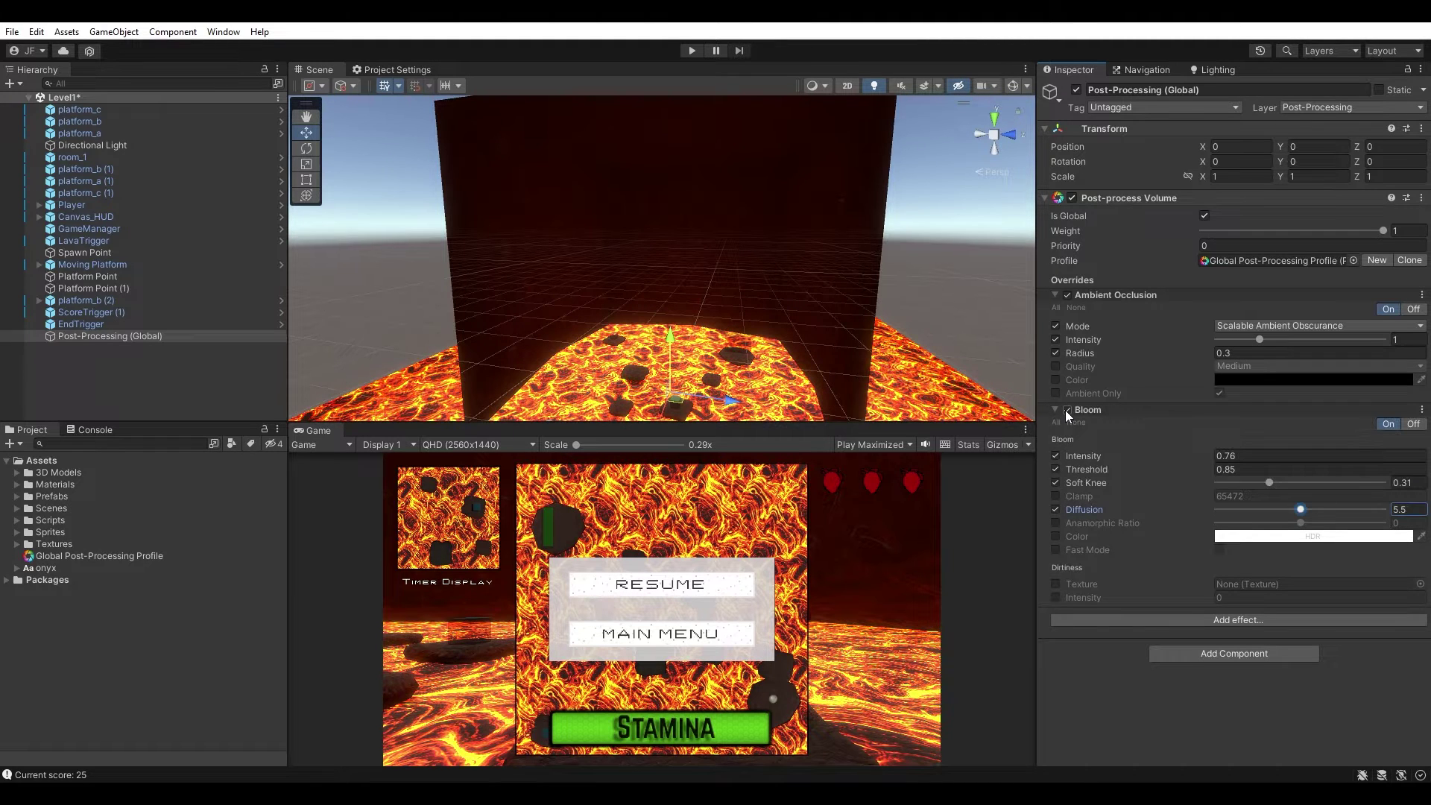